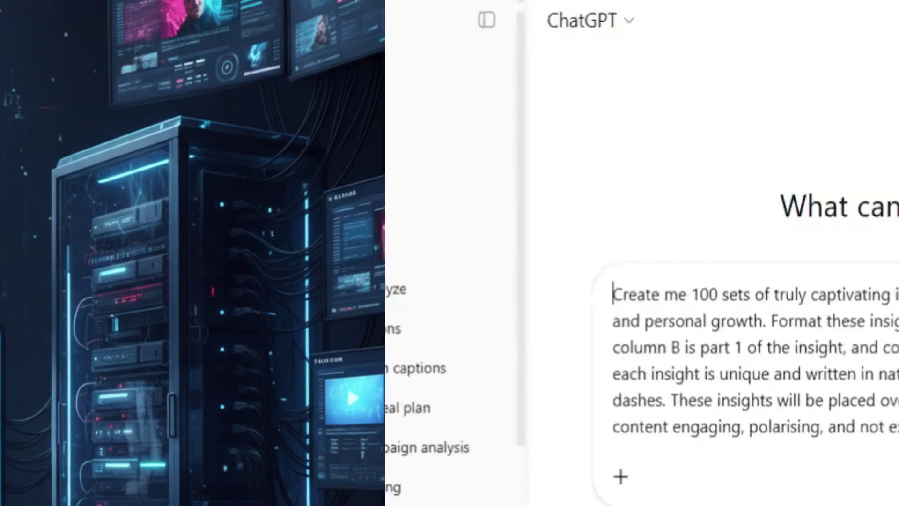
# Review the drafted prompt by progressively highlighting it from "Create me 100 sets" through the table format wording up to "column B is part 1"
pyautogui.hotkey('shift', 'Right')
pyautogui.hotkey('shift', 'Right')
pyautogui.hotkey('shift', 'Right')
pyautogui.hotkey('shift', 'Right')
pyautogui.hotkey('shift', 'Right')
pyautogui.hotkey('shift', 'Right')
pyautogui.hotkey('shift', 'Right')
pyautogui.hotkey('shift', 'Right')
pyautogui.hotkey('shift', 'Right')
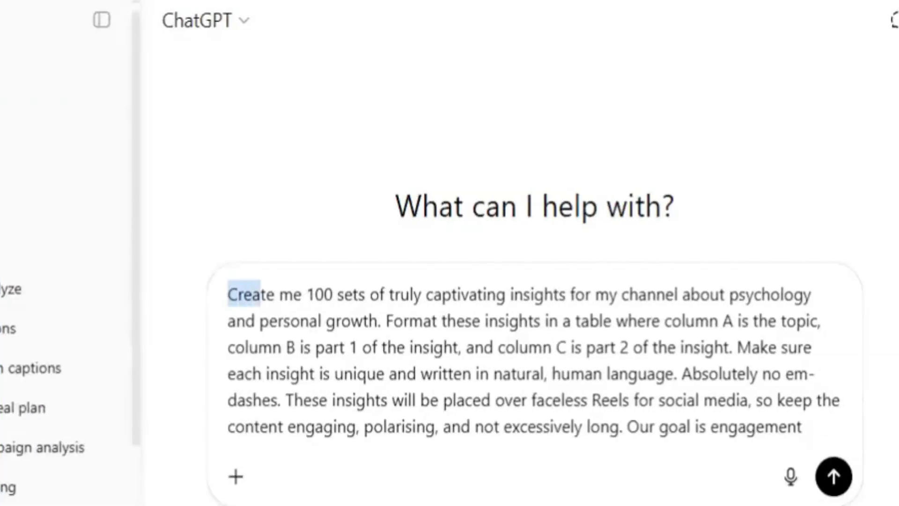
pyautogui.hotkey('shift', 'Right')
pyautogui.hotkey('shift', 'Right')
pyautogui.hotkey('shift', 'Right')
pyautogui.hotkey('shift', 'Right')
pyautogui.hotkey('shift', 'Right')
pyautogui.hotkey('shift', 'Right')
pyautogui.hotkey('shift', 'Right')
pyautogui.hotkey('shift', 'Right')
pyautogui.hotkey('shift', 'Right')
pyautogui.hotkey('shift', 'Right')
pyautogui.hotkey('shift', 'Right')
pyautogui.hotkey('shift', 'Right')
pyautogui.hotkey('shift', 'Right')
pyautogui.hotkey('shift', 'Right')
pyautogui.hotkey('shift', 'Right')
pyautogui.hotkey('shift', 'Right')
pyautogui.hotkey('shift', 'Right')
pyautogui.hotkey('shift', 'Right')
pyautogui.hotkey('shift', 'Right')
pyautogui.hotkey('shift', 'Right')
pyautogui.hotkey('shift', 'Right')
pyautogui.hotkey('shift', 'Right')
pyautogui.hotkey('shift', 'Right')
pyautogui.hotkey('shift', 'Right')
pyautogui.hotkey('shift', 'Right')
pyautogui.hotkey('shift', 'Right')
pyautogui.hotkey('shift', 'Right')
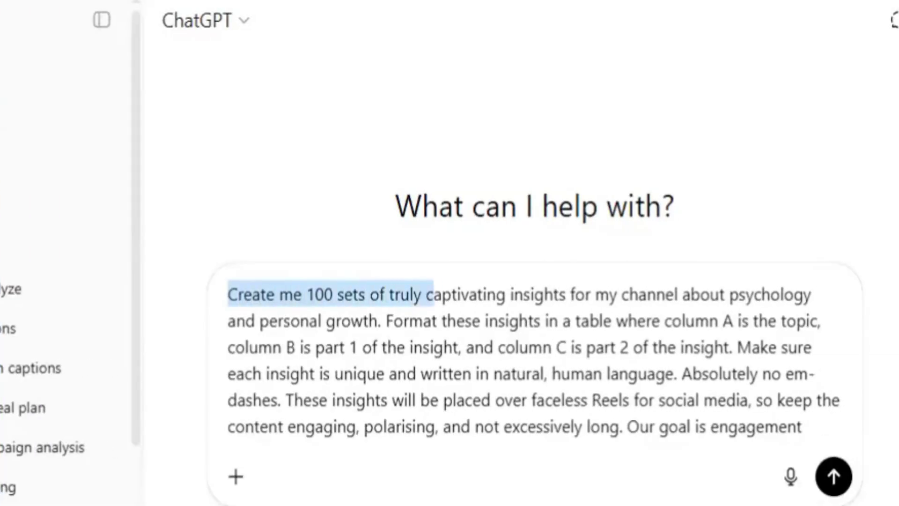
pyautogui.hotkey('shift', 'Right')
pyautogui.hotkey('shift', 'Right')
pyautogui.hotkey('shift', 'Right')
pyautogui.hotkey('shift', 'Right')
pyautogui.hotkey('shift', 'Right')
pyautogui.hotkey('shift', 'Right')
pyautogui.hotkey('shift', 'Right')
pyautogui.hotkey('shift', 'Right')
pyautogui.hotkey('shift', 'Right')
pyautogui.hotkey('shift', 'Right')
pyautogui.hotkey('shift', 'Right')
pyautogui.hotkey('shift', 'Right')
pyautogui.hotkey('shift', 'Right')
pyautogui.hotkey('shift', 'Right')
pyautogui.hotkey('shift', 'Right')
pyautogui.hotkey('shift', 'Right')
pyautogui.hotkey('shift', 'Right')
pyautogui.hotkey('shift', 'Right')
pyautogui.hotkey('shift', 'Right')
pyautogui.hotkey('shift', 'Right')
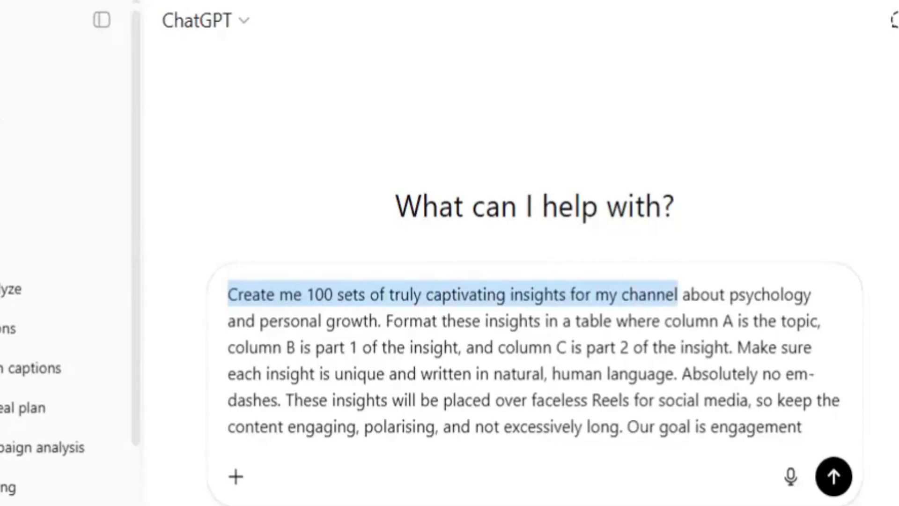
pyautogui.moveTo(815, 294); pyautogui.dragTo(363, 321)
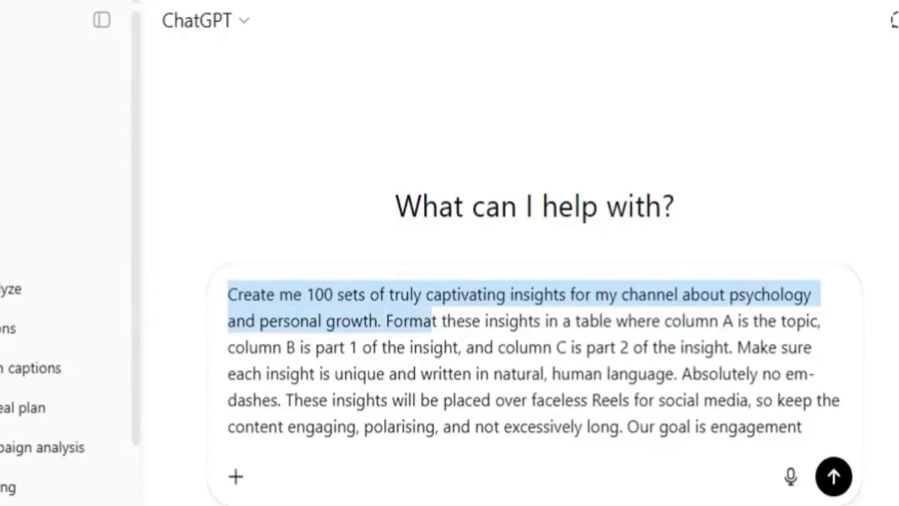
pyautogui.hotkey('shift', 'Right')
pyautogui.hotkey('shift', 'Right')
pyautogui.hotkey('shift', 'Right')
pyautogui.hotkey('shift', 'Right')
pyautogui.hotkey('shift', 'Right')
pyautogui.hotkey('shift', 'Right')
pyautogui.hotkey('shift', 'Right')
pyautogui.hotkey('shift', 'Right')
pyautogui.hotkey('shift', 'Right')
pyautogui.hotkey('shift', 'Right')
pyautogui.hotkey('shift', 'Right')
pyautogui.hotkey('shift', 'Right')
pyautogui.hotkey('shift', 'Right')
pyautogui.hotkey('shift', 'Right')
pyautogui.hotkey('shift', 'Right')
pyautogui.hotkey('shift', 'Right')
pyautogui.hotkey('shift', 'Right')
pyautogui.hotkey('shift', 'Right')
pyautogui.hotkey('shift', 'Right')
pyautogui.hotkey('shift', 'Right')
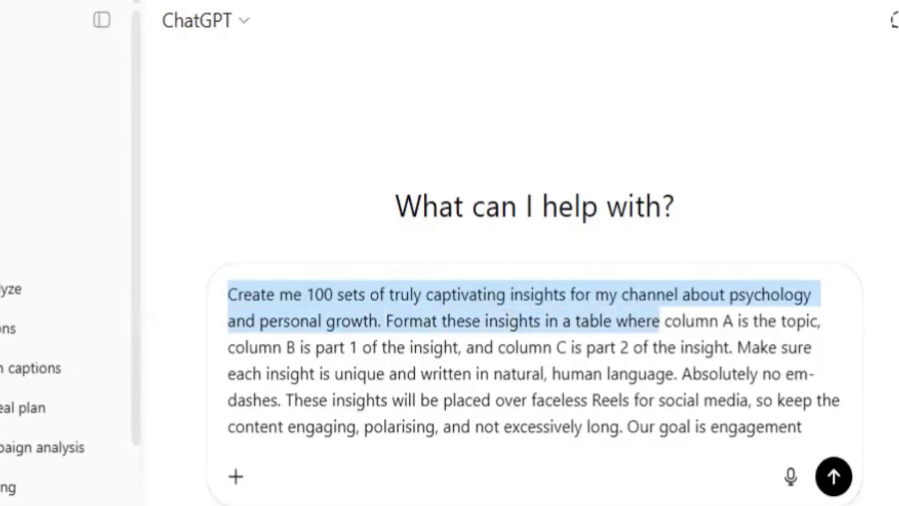
pyautogui.hotkey('shift', 'Right')
pyautogui.hotkey('shift', 'Right')
pyautogui.hotkey('shift', 'Right')
pyautogui.hotkey('shift', 'Right')
pyautogui.hotkey('shift', 'Right')
pyautogui.hotkey('shift', 'Right')
pyautogui.hotkey('shift', 'Right')
pyautogui.hotkey('shift', 'Right')
pyautogui.hotkey('shift', 'Right')
pyautogui.hotkey('shift', 'Right')
pyautogui.hotkey('shift', 'Right')
pyautogui.hotkey('shift', 'Right')
pyautogui.hotkey('shift', 'Right')
pyautogui.hotkey('shift', 'Right')
pyautogui.hotkey('shift', 'Right')
pyautogui.hotkey('shift', 'Right')
pyautogui.hotkey('shift', 'Right')
pyautogui.hotkey('shift', 'Right')
pyautogui.hotkey('shift', 'Right')
pyautogui.hotkey('shift', 'Right')
pyautogui.hotkey('ctrl', 'shift', 'Right')
pyautogui.hotkey('ctrl', 'shift', 'Right')
pyautogui.hotkey('ctrl', 'shift', 'Right')
pyautogui.hotkey('ctrl', 'shift', 'Right')
pyautogui.hotkey('ctrl', 'shift', 'Right')
pyautogui.hotkey('ctrl', 'shift', 'Right')
pyautogui.hotkey('ctrl', 'shift', 'Right')
pyautogui.hotkey('ctrl', 'shift', 'Right')
pyautogui.hotkey('ctrl', 'shift', 'Right')
pyautogui.hotkey('ctrl', 'shift', 'Right')
pyautogui.hotkey('shift', 'Left')
pyautogui.hotkey('shift', 'Left')
pyautogui.hotkey('shift', 'Left')
pyautogui.hotkey('shift', 'Left')
pyautogui.hotkey('shift', 'Left')
pyautogui.hotkey('shift', 'Left')
pyautogui.hotkey('shift', 'Left')
pyautogui.hotkey('shift', 'Left')
pyautogui.hotkey('shift', 'Left')
pyautogui.hotkey('shift', 'Left')
pyautogui.hotkey('shift', 'Left')
pyautogui.hotkey('shift', 'Left')
pyautogui.hotkey('shift', 'Left')
pyautogui.hotkey('shift', 'Left')
pyautogui.hotkey('shift', 'Left')
pyautogui.hotkey('shift', 'Left')
pyautogui.hotkey('shift', 'Left')
pyautogui.hotkey('shift', 'Left')
pyautogui.hotkey('shift', 'Left')
pyautogui.hotkey('shift', 'Left')
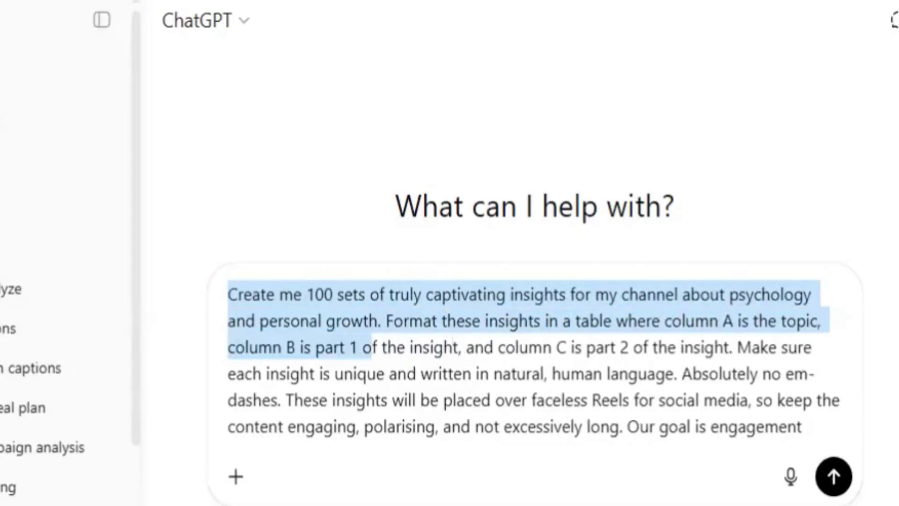
# Extend the prompt highlight through the column instructions up to "column C is part 2 of the" to review the two-part table format
pyautogui.hotkey('shift', 'Right')
pyautogui.hotkey('shift', 'Right')
pyautogui.hotkey('shift', 'Right')
pyautogui.hotkey('shift', 'Right')
pyautogui.hotkey('shift', 'Right')
pyautogui.hotkey('shift', 'Right')
pyautogui.hotkey('shift', 'Right')
pyautogui.hotkey('shift', 'Right')
pyautogui.hotkey('shift', 'Right')
pyautogui.hotkey('shift', 'Right')
pyautogui.hotkey('shift', 'Right')
pyautogui.hotkey('shift', 'Right')
pyautogui.hotkey('shift', 'Right')
pyautogui.hotkey('shift', 'Right')
pyautogui.hotkey('shift', 'Right')
pyautogui.hotkey('shift', 'Right')
pyautogui.hotkey('shift', 'Right')
pyautogui.hotkey('shift', 'Right')
pyautogui.hotkey('shift', 'Right')
pyautogui.hotkey('shift', 'Right')
pyautogui.hotkey('shift', 'Right')
pyautogui.hotkey('shift', 'Right')
pyautogui.hotkey('shift', 'Right')
pyautogui.hotkey('shift', 'Right')
pyautogui.hotkey('shift', 'Right')
pyautogui.hotkey('shift', 'Right')
pyautogui.hotkey('shift', 'Right')
pyautogui.hotkey('shift', 'Right')
pyautogui.hotkey('shift', 'Right')
pyautogui.hotkey('shift', 'Right')
pyautogui.hotkey('shift', 'Right')
pyautogui.hotkey('shift', 'Right')
pyautogui.hotkey('shift', 'Right')
pyautogui.hotkey('shift', 'Right')
pyautogui.hotkey('shift', 'Right')
pyautogui.hotkey('shift', 'Right')
pyautogui.hotkey('shift', 'Right')
pyautogui.hotkey('shift', 'Right')
pyautogui.hotkey('shift', 'Right')
pyautogui.hotkey('shift', 'Right')
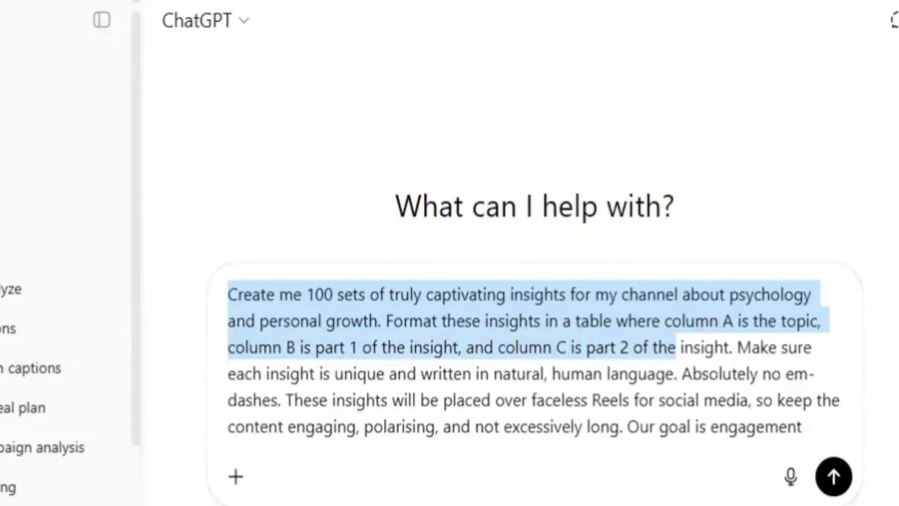
# Continue highlighting the prompt up to "natural, human language" to review the requirements for unique, naturally written insights
pyautogui.hotkey('shift', 'Left')
pyautogui.hotkey('shift', 'Left')
pyautogui.hotkey('shift', 'Left')
pyautogui.hotkey('shift', 'Left')
pyautogui.hotkey('shift', 'Left')
pyautogui.hotkey('shift', 'Left')
pyautogui.hotkey('shift', 'Left')
pyautogui.hotkey('shift', 'Left')
pyautogui.hotkey('shift', 'Right')
pyautogui.hotkey('shift', 'Right')
pyautogui.hotkey('shift', 'Right')
pyautogui.hotkey('shift', 'Right')
pyautogui.hotkey('shift', 'Right')
pyautogui.hotkey('shift', 'Right')
pyautogui.hotkey('shift', 'Right')
pyautogui.hotkey('shift', 'Right')
pyautogui.hotkey('shift', 'Right')
pyautogui.hotkey('shift', 'Right')
pyautogui.hotkey('shift', 'Right')
pyautogui.hotkey('shift', 'Right')
pyautogui.hotkey('shift', 'Right')
pyautogui.hotkey('shift', 'Right')
pyautogui.hotkey('shift', 'Right')
pyautogui.hotkey('shift', 'Right')
pyautogui.hotkey('shift', 'Right')
pyautogui.hotkey('shift', 'Right')
pyautogui.hotkey('shift', 'Right')
pyautogui.hotkey('shift', 'Right')
pyautogui.hotkey('shift', 'Right')
pyautogui.hotkey('shift', 'Right')
pyautogui.hotkey('shift', 'Right')
pyautogui.hotkey('shift', 'Right')
pyautogui.hotkey('shift', 'Right')
pyautogui.hotkey('shift', 'Right')
pyautogui.hotkey('shift', 'Right')
pyautogui.hotkey('shift', 'Right')
pyautogui.hotkey('shift', 'Right')
pyautogui.hotkey('shift', 'Right')
pyautogui.hotkey('shift', 'Right')
pyautogui.hotkey('shift', 'Right')
pyautogui.hotkey('shift', 'Right')
pyautogui.hotkey('shift', 'Right')
pyautogui.hotkey('shift', 'Right')
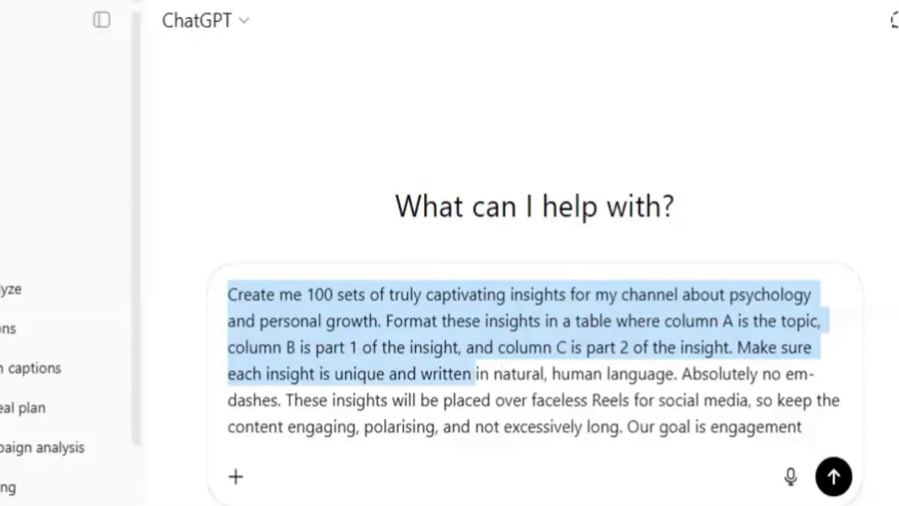
pyautogui.hotkey('shift', 'Right')
pyautogui.hotkey('shift', 'Right')
pyautogui.hotkey('shift', 'Right')
pyautogui.hotkey('shift', 'Right')
pyautogui.hotkey('shift', 'Right')
pyautogui.hotkey('shift', 'Right')
pyautogui.hotkey('shift', 'Right')
pyautogui.hotkey('shift', 'Right')
pyautogui.hotkey('shift', 'Right')
pyautogui.hotkey('shift', 'Right')
pyautogui.hotkey('shift', 'Right')
pyautogui.hotkey('shift', 'Right')
pyautogui.hotkey('shift', 'Right')
pyautogui.hotkey('shift', 'Right')
pyautogui.hotkey('shift', 'Right')
pyautogui.hotkey('shift', 'Right')
pyautogui.hotkey('shift', 'Right')
pyautogui.hotkey('shift', 'Right')
pyautogui.hotkey('shift', 'Right')
pyautogui.hotkey('shift', 'Right')
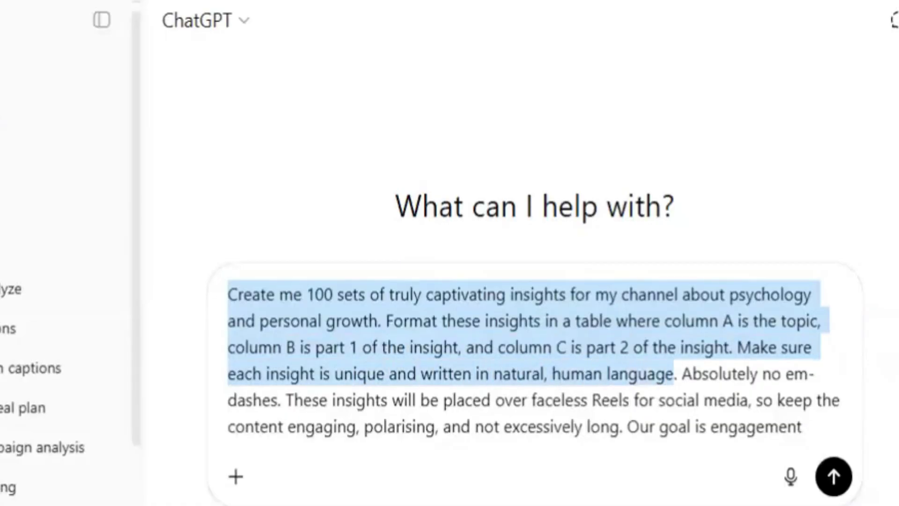
# Extend the prompt highlight through "Absolutely no em-dashes" to "These insights will be placed" to review the punctuation rule and intended use
pyautogui.hotkey('shift', 'Right')
pyautogui.hotkey('shift', 'Right')
pyautogui.hotkey('shift', 'Right')
pyautogui.hotkey('shift', 'Right')
pyautogui.hotkey('shift', 'Right')
pyautogui.hotkey('shift', 'Right')
pyautogui.hotkey('shift', 'Right')
pyautogui.hotkey('shift', 'Left')
pyautogui.hotkey('ctrl', 'shift', 'Left')
pyautogui.hotkey('ctrl', 'shift', 'Left')
pyautogui.hotkey('ctrl', 'shift', 'Left')
pyautogui.hotkey('ctrl', 'shift', 'Left')
pyautogui.hotkey('ctrl', 'shift', 'Left')
pyautogui.hotkey('ctrl', 'shift', 'Left')
pyautogui.hotkey('ctrl', 'shift', 'Left')
pyautogui.hotkey('ctrl', 'shift', 'Left')
pyautogui.hotkey('ctrl', 'shift', 'Left')
pyautogui.hotkey('ctrl', 'shift', 'Right')
pyautogui.hotkey('ctrl', 'shift', 'Right')
pyautogui.hotkey('ctrl', 'shift', 'Right')
pyautogui.hotkey('ctrl', 'shift', 'Right')
pyautogui.hotkey('ctrl', 'shift', 'Right')
pyautogui.hotkey('ctrl', 'shift', 'Right')
pyautogui.hotkey('ctrl', 'shift', 'Right')
pyautogui.hotkey('ctrl', 'shift', 'Right')
pyautogui.hotkey('ctrl', 'shift', 'Right')
pyautogui.hotkey('ctrl', 'shift', 'Right')
pyautogui.hotkey('ctrl', 'shift', 'Right')
pyautogui.hotkey('ctrl', 'shift', 'Right')
pyautogui.hotkey('shift', 'Right')
pyautogui.hotkey('shift', 'Right')
pyautogui.hotkey('shift', 'Right')
pyautogui.hotkey('shift', 'Right')
pyautogui.hotkey('shift', 'Right')
pyautogui.hotkey('shift', 'Right')
pyautogui.hotkey('shift', 'Right')
pyautogui.hotkey('shift', 'Right')
pyautogui.hotkey('shift', 'Right')
pyautogui.hotkey('shift', 'Right')
pyautogui.hotkey('shift', 'Right')
pyautogui.hotkey('shift', 'Right')
pyautogui.hotkey('shift', 'Right')
pyautogui.hotkey('shift', 'Right')
pyautogui.hotkey('shift', 'Right')
pyautogui.hotkey('shift', 'Right')
pyautogui.hotkey('shift', 'Right')
pyautogui.hotkey('shift', 'Right')
pyautogui.hotkey('shift', 'Right')
pyautogui.hotkey('shift', 'Right')
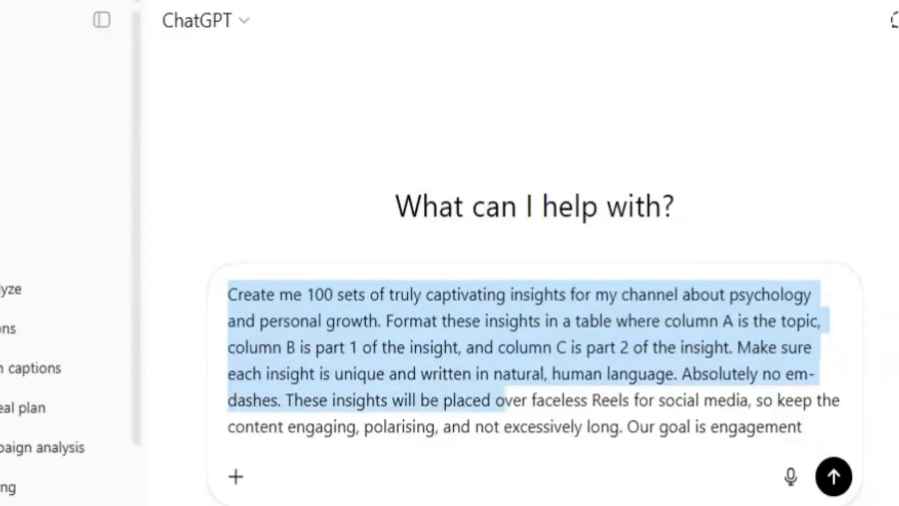
# Continue the prompt highlight through "faceless Reels for social media" to "content engaging" to review where the insights appear and their required style
pyautogui.hotkey('shift', 'Right')
pyautogui.hotkey('shift', 'Right')
pyautogui.hotkey('shift', 'Right')
pyautogui.hotkey('shift', 'Right')
pyautogui.hotkey('shift', 'Right')
pyautogui.hotkey('shift', 'Right')
pyautogui.hotkey('shift', 'Right')
pyautogui.hotkey('shift', 'Right')
pyautogui.hotkey('shift', 'Right')
pyautogui.hotkey('shift', 'Right')
pyautogui.hotkey('shift', 'Right')
pyautogui.hotkey('shift', 'Right')
pyautogui.hotkey('shift', 'Right')
pyautogui.hotkey('shift', 'Right')
pyautogui.hotkey('shift', 'Right')
pyautogui.hotkey('shift', 'Right')
pyautogui.hotkey('shift', 'Right')
pyautogui.hotkey('shift', 'Right')
pyautogui.hotkey('shift', 'Right')
pyautogui.hotkey('shift', 'Right')
pyautogui.hotkey('shift', 'Left')
pyautogui.hotkey('shift', 'Left')
pyautogui.hotkey('shift', 'Left')
pyautogui.hotkey('shift', 'Left')
pyautogui.hotkey('shift', 'Left')
pyautogui.hotkey('ctrl', 'shift', 'Left')
pyautogui.hotkey('ctrl', 'shift', 'Left')
pyautogui.hotkey('ctrl', 'shift', 'Left')
pyautogui.hotkey('ctrl', 'shift', 'Left')
pyautogui.hotkey('ctrl', 'shift', 'Left')
pyautogui.hotkey('ctrl', 'shift', 'Left')
pyautogui.hotkey('ctrl', 'shift', 'Left')
pyautogui.hotkey('ctrl', 'shift', 'Left')
pyautogui.hotkey('ctrl', 'shift', 'Left')
pyautogui.hotkey('ctrl', 'shift', 'Left')
pyautogui.hotkey('ctrl', 'shift', 'Left')
pyautogui.hotkey('ctrl', 'shift', 'Left')
pyautogui.hotkey('ctrl', 'shift', 'Left')
pyautogui.hotkey('shift', 'Down')
pyautogui.hotkey('shift', 'Right')
pyautogui.hotkey('shift', 'Right')
pyautogui.hotkey('shift', 'Right')
pyautogui.hotkey('shift', 'Right')
pyautogui.hotkey('shift', 'Right')
pyautogui.hotkey('shift', 'Right')
pyautogui.hotkey('shift', 'Right')
pyautogui.hotkey('shift', 'Right')
pyautogui.hotkey('shift', 'Right')
pyautogui.hotkey('shift', 'Right')
pyautogui.hotkey('shift', 'Right')
pyautogui.hotkey('shift', 'Right')
pyautogui.hotkey('shift', 'Right')
pyautogui.hotkey('shift', 'Right')
pyautogui.hotkey('shift', 'Right')
pyautogui.hotkey('shift', 'Right')
pyautogui.hotkey('shift', 'Right')
pyautogui.hotkey('shift', 'Right')
pyautogui.hotkey('shift', 'Right')
pyautogui.hotkey('shift', 'Right')
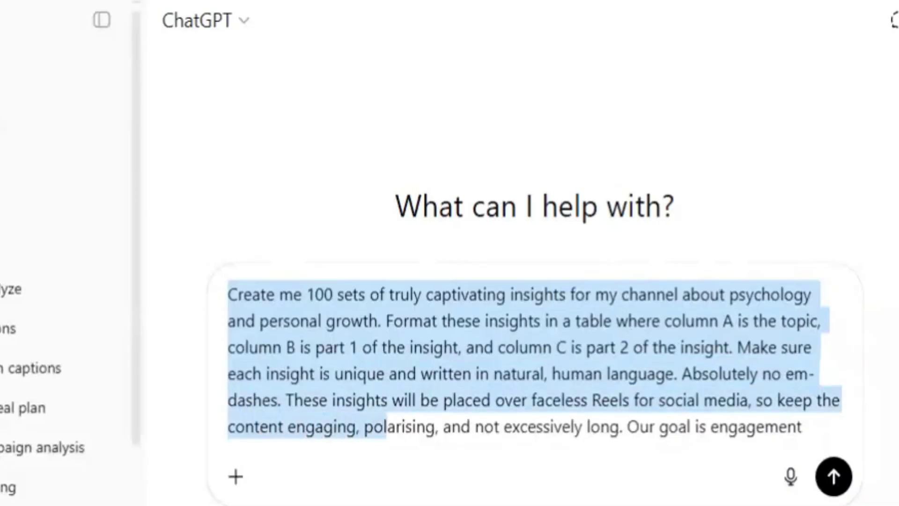
# Review the length and goal requirements by highlighting the prompt up to its closing words "Our goal is engagement", and clear the highlight
pyautogui.hotkey('shift', 'Right')
pyautogui.hotkey('shift', 'Right')
pyautogui.hotkey('shift', 'Right')
pyautogui.hotkey('shift', 'Right')
pyautogui.hotkey('shift', 'Right')
pyautogui.hotkey('shift', 'Right')
pyautogui.hotkey('shift', 'Right')
pyautogui.hotkey('shift', 'Right')
pyautogui.hotkey('shift', 'Right')
pyautogui.hotkey('shift', 'Right')
pyautogui.hotkey('shift', 'Right')
pyautogui.hotkey('shift', 'Right')
pyautogui.hotkey('shift', 'Right')
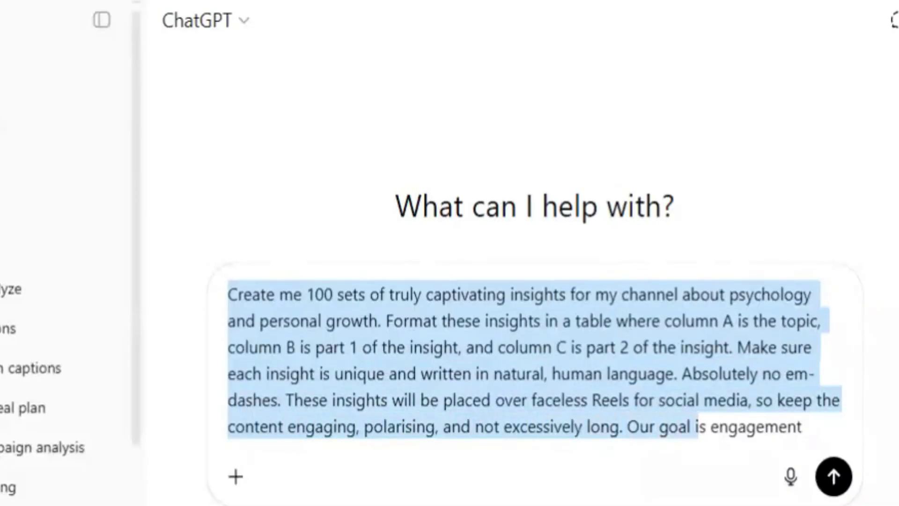
pyautogui.hotkey('shift', 'Right')
pyautogui.hotkey('shift', 'Right')
pyautogui.hotkey('shift', 'Right')
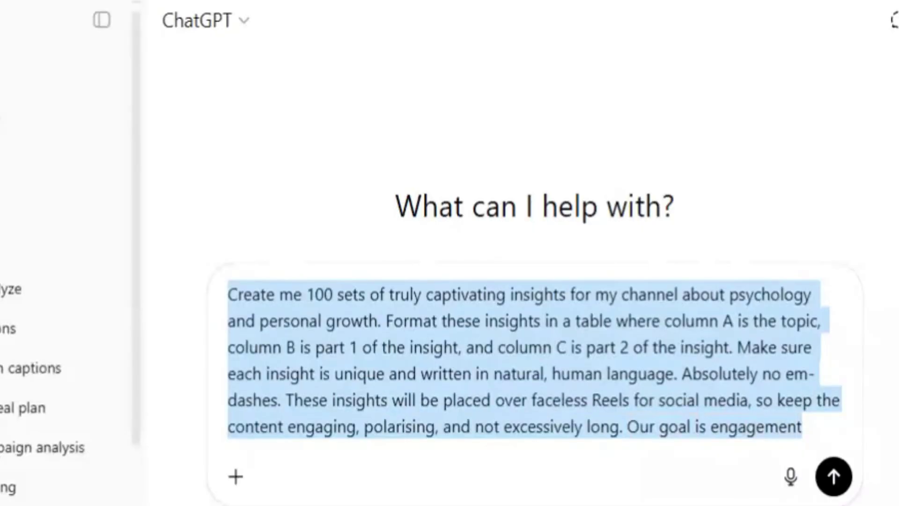
pyautogui.press('Right')
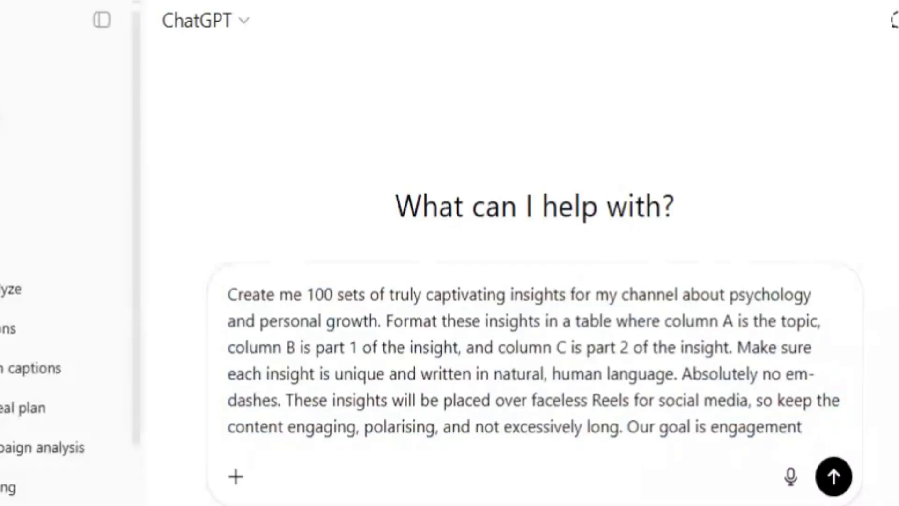
# Highlight "column A" in the prompt's table instructions to review the topic column, and return the cursor to the end of the prompt
pyautogui.hotkey('shift', 'Right')
pyautogui.hotkey('shift', 'Right')
pyautogui.hotkey('shift', 'Right')
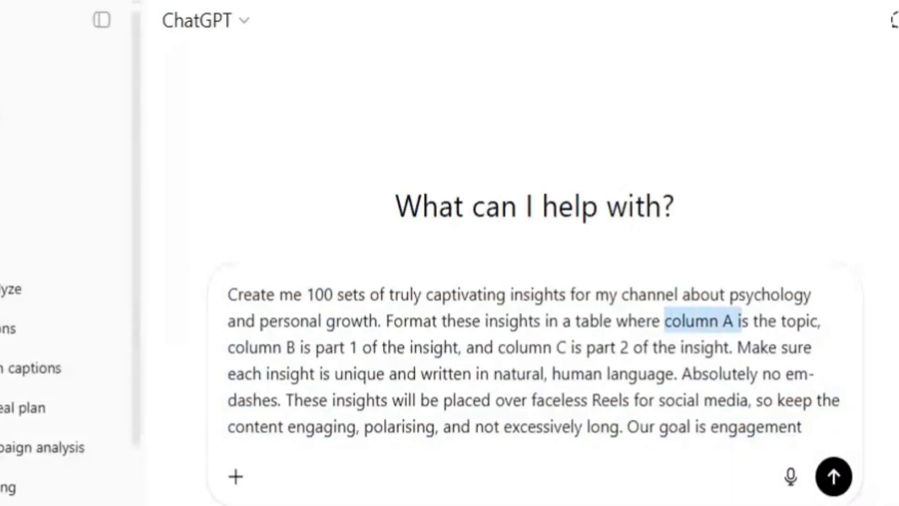
pyautogui.hotkey('ctrl', 'Home')
pyautogui.hotkey('shift', 'Right')
pyautogui.hotkey('shift', 'Right')
pyautogui.hotkey('shift', 'Right')
pyautogui.hotkey('shift', 'Right')
pyautogui.hotkey('shift', 'Right')
pyautogui.hotkey('shift', 'Right')
pyautogui.hotkey('shift', 'Right')
pyautogui.hotkey('shift', 'Right')
pyautogui.hotkey('shift', 'Right')
pyautogui.hotkey('shift', 'Right')
pyautogui.hotkey('shift', 'Right')
pyautogui.hotkey('shift', 'Right')
pyautogui.hotkey('shift', 'Right')
pyautogui.hotkey('shift', 'Right')
pyautogui.hotkey('shift', 'Right')
pyautogui.hotkey('shift', 'Right')
pyautogui.hotkey('shift', 'Right')
pyautogui.hotkey('shift', 'Right')
pyautogui.hotkey('shift', 'Right')
pyautogui.hotkey('shift', 'Right')
pyautogui.hotkey('shift', 'Right')
pyautogui.hotkey('shift', 'Right')
pyautogui.hotkey('shift', 'Right')
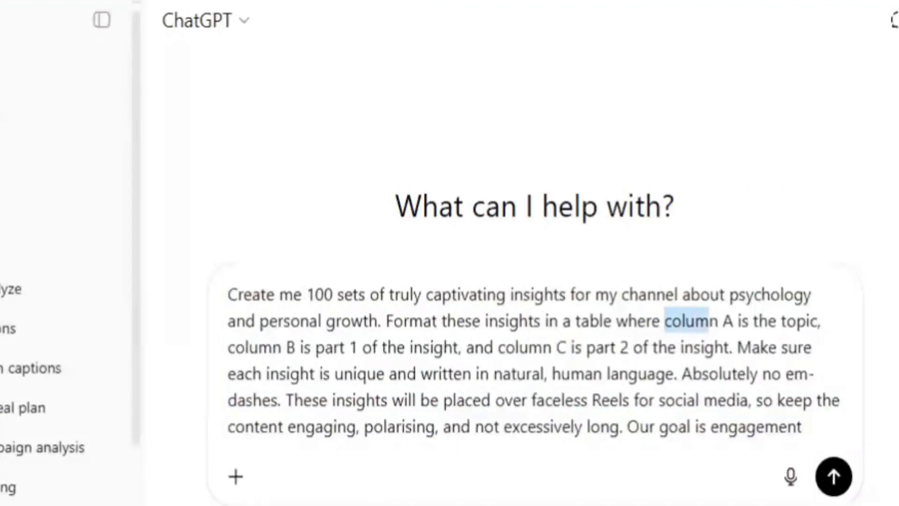
pyautogui.hotkey('shift', 'Right')
pyautogui.hotkey('shift', 'Right')
pyautogui.hotkey('shift', 'Right')
pyautogui.hotkey('shift', 'Right')
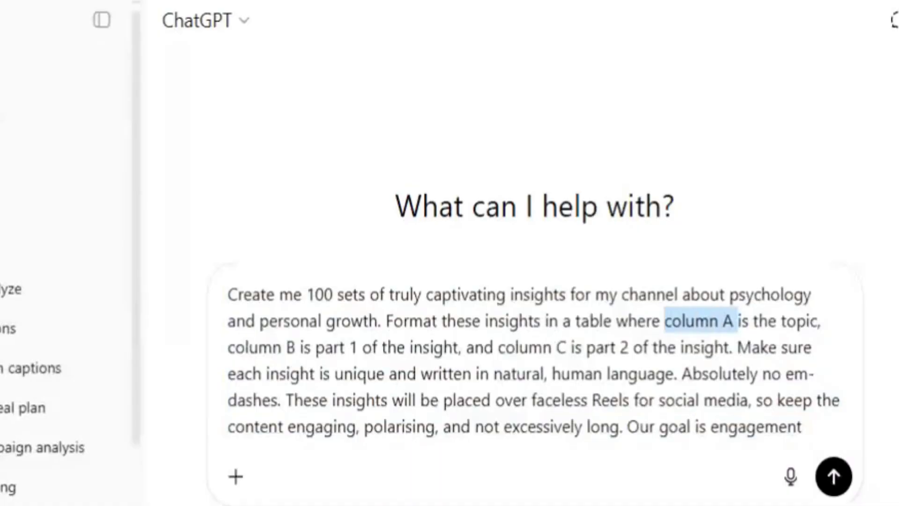
pyautogui.press('Right')
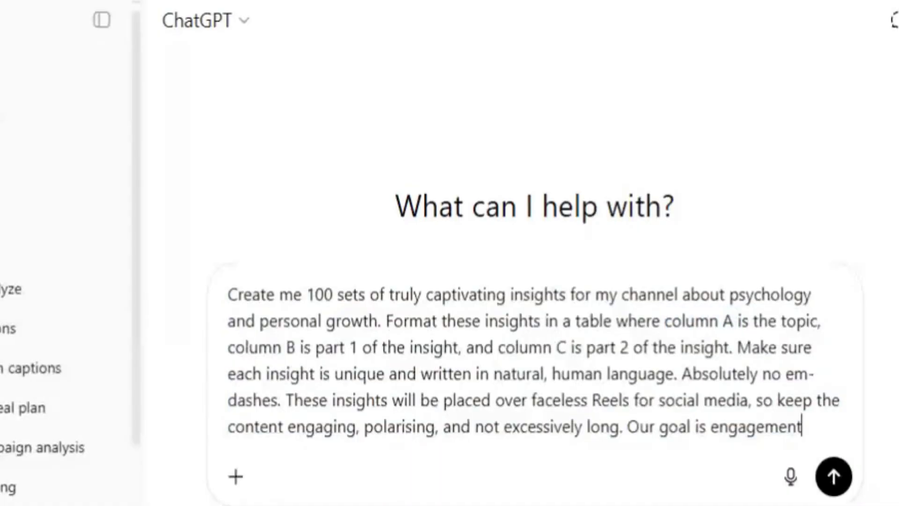
# Highlight "column B" in the prompt's table instructions to review where part 1 of each insight goes
pyautogui.hotkey('shift', 'Right')
pyautogui.hotkey('shift', 'Right')
pyautogui.hotkey('shift', 'Right')
pyautogui.hotkey('shift', 'Right')
pyautogui.hotkey('shift', 'Right')
pyautogui.hotkey('shift', 'Right')
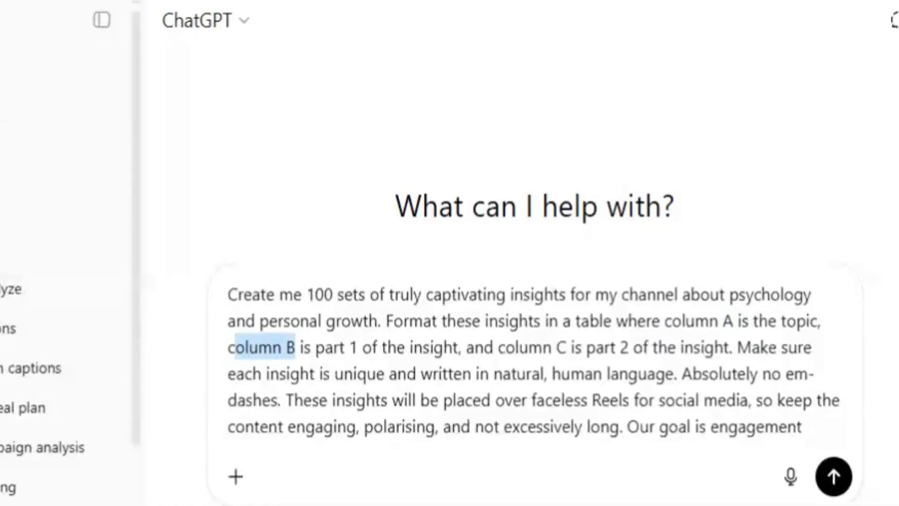
# Highlight "column C" in the prompt's table instructions to review the part 2 column, and submit the prompt
pyautogui.click(493, 347)
pyautogui.hotkey('shift', 'Right')
pyautogui.hotkey('shift', 'Right')
pyautogui.hotkey('shift', 'Right')
pyautogui.hotkey('shift', 'Right')
pyautogui.hotkey('shift', 'Right')
pyautogui.hotkey('shift', 'Right')
pyautogui.hotkey('shift', 'Right')
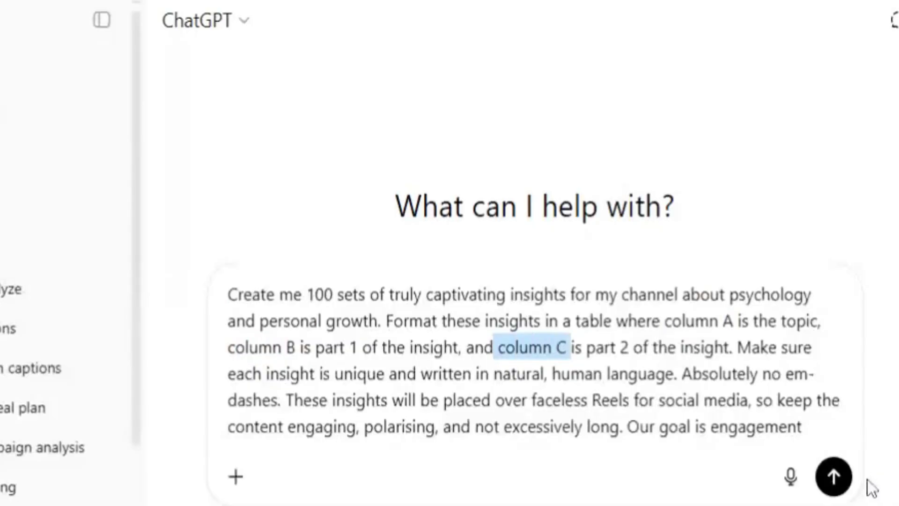
pyautogui.click(834, 478)
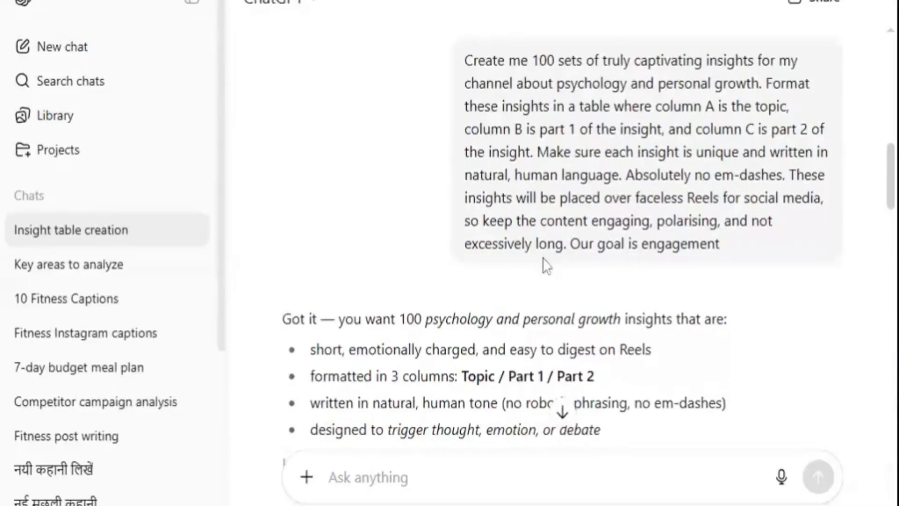
# Read through the response and its insights table, checking the wording in the Topic, Part 1 and Part 2 columns
pyautogui.scroll(-2, 559, 253)
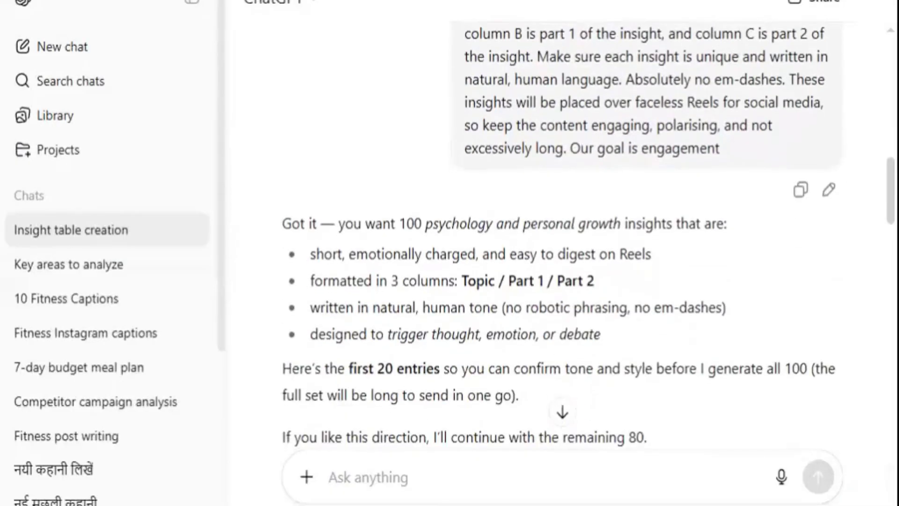
pyautogui.scroll(-2, 559, 234)
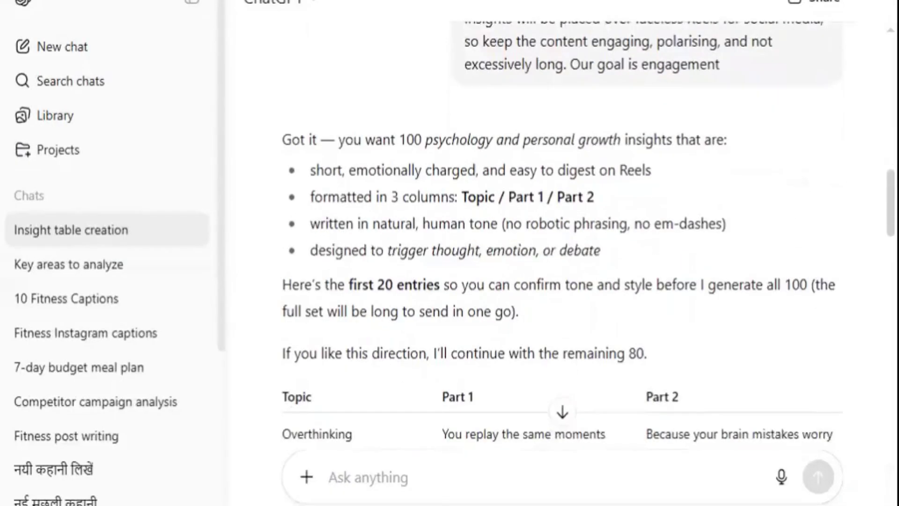
pyautogui.scroll(-2, 559, 234)
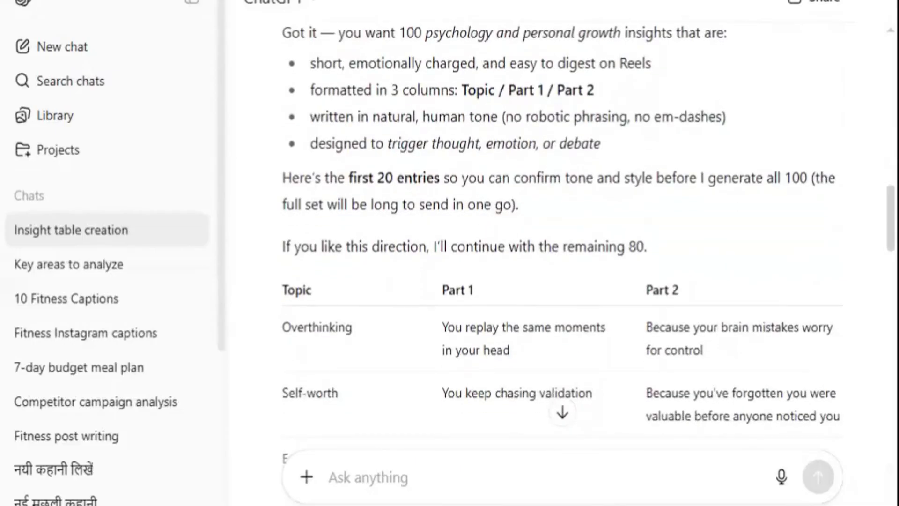
pyautogui.scroll(-1, 531, 256)
pyautogui.scroll(-3, 532, 255)
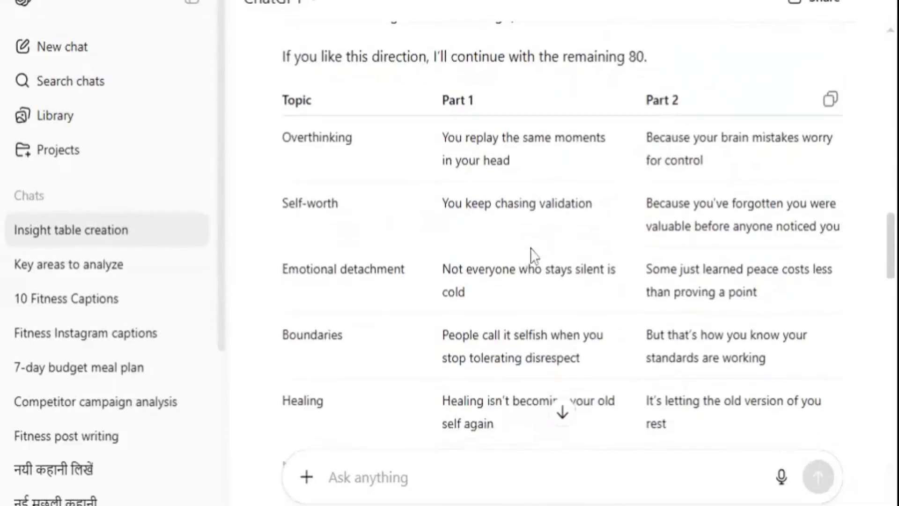
pyautogui.scroll(-1, 532, 255)
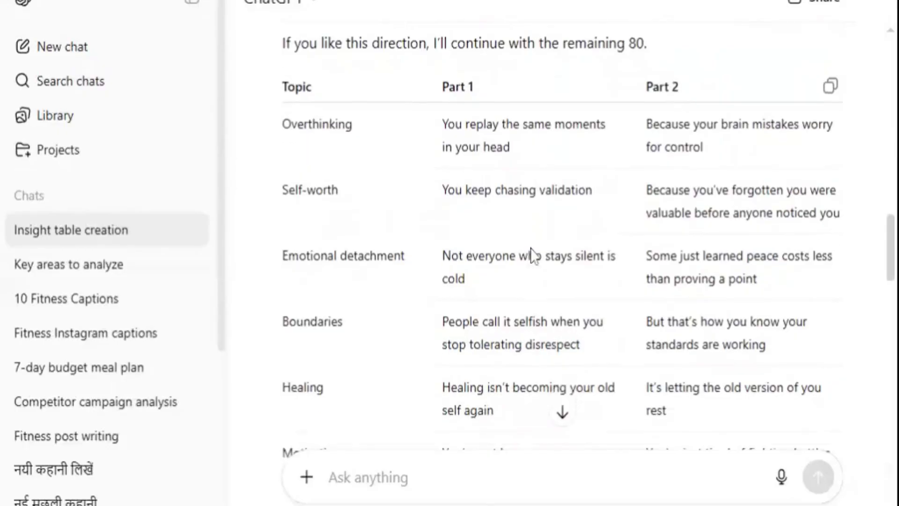
pyautogui.scroll(-3, 533, 255)
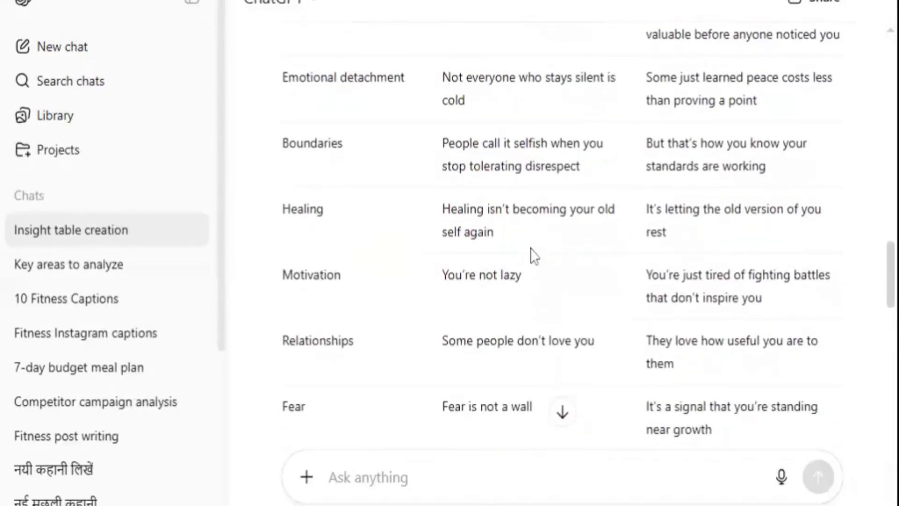
pyautogui.scroll(-2, 531, 249)
pyautogui.scroll(-2, 532, 255)
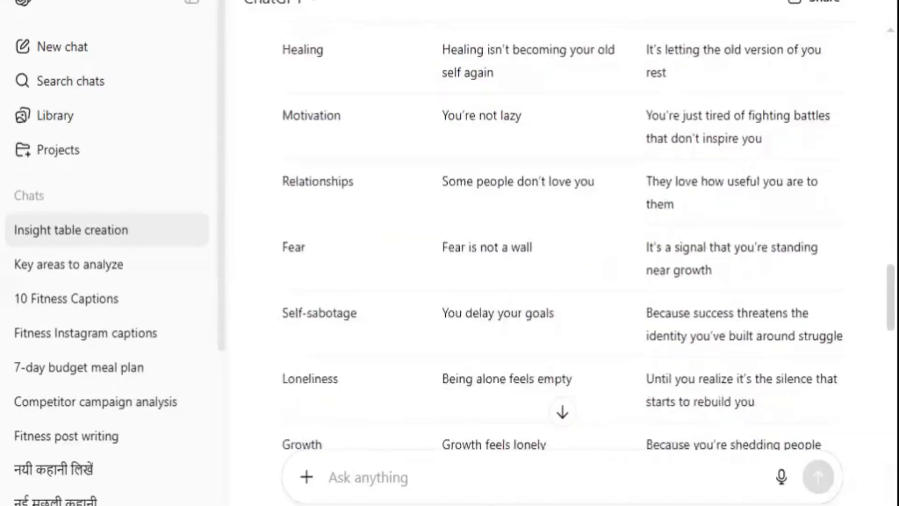
pyautogui.scroll(-2, 533, 255)
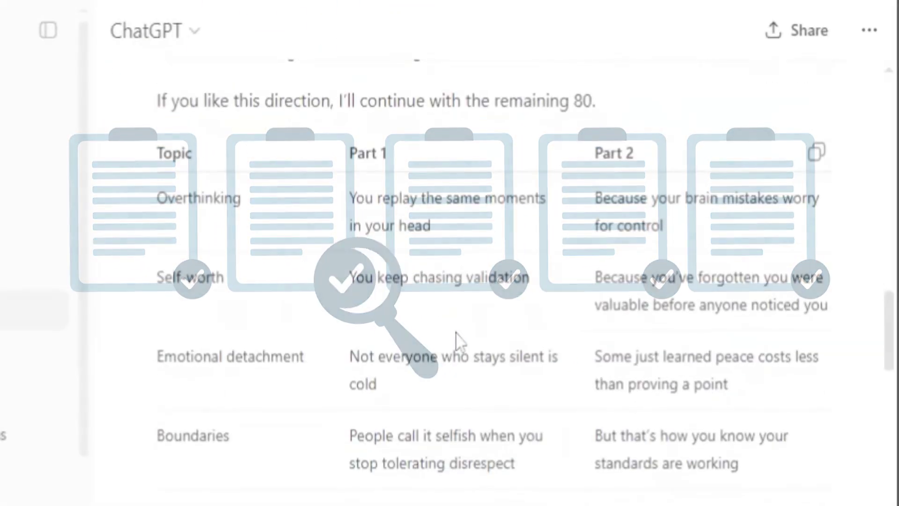
# Ask "Can you give me this in CSV format?" below the end of the table and download psychology_growth_insights.csv
pyautogui.scroll(-5, 457, 339)
pyautogui.scroll(-7, 457, 340)
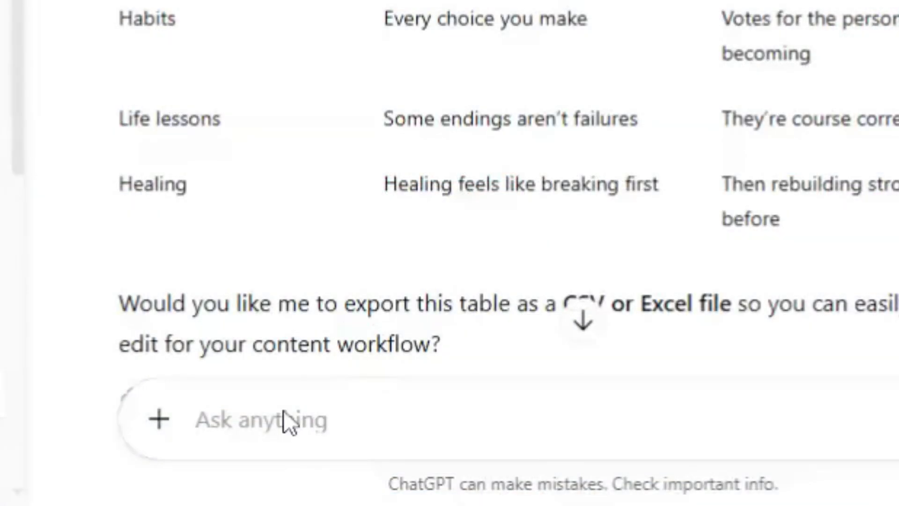
pyautogui.write('Can you give me this in CSV format?')
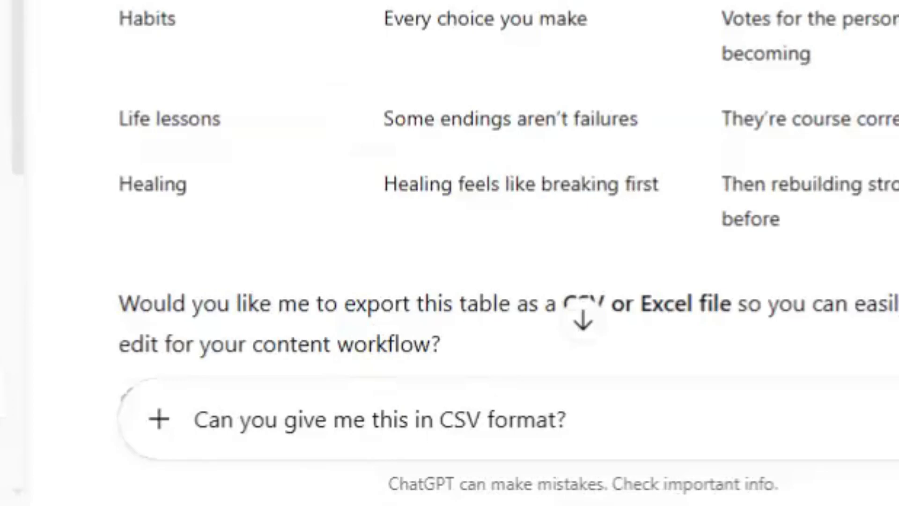
pyautogui.moveTo(566, 419); pyautogui.dragTo(233, 419)
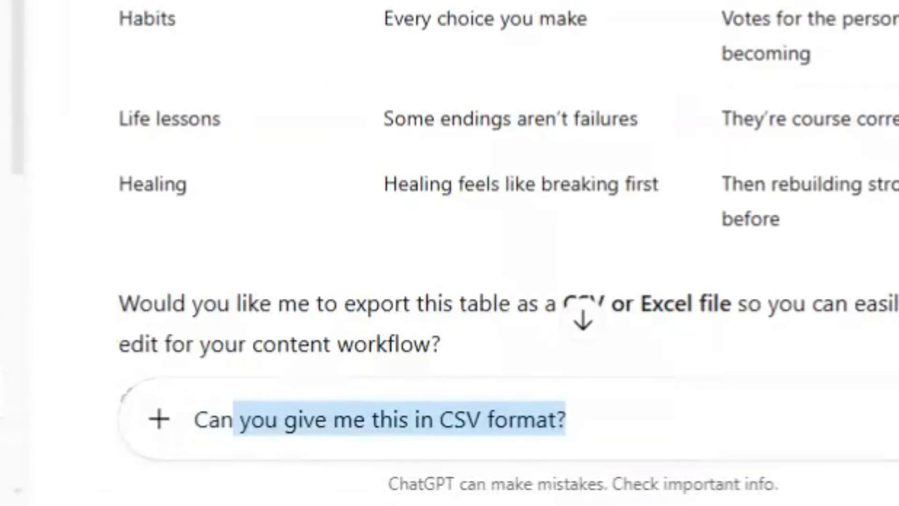
pyautogui.press('Return')
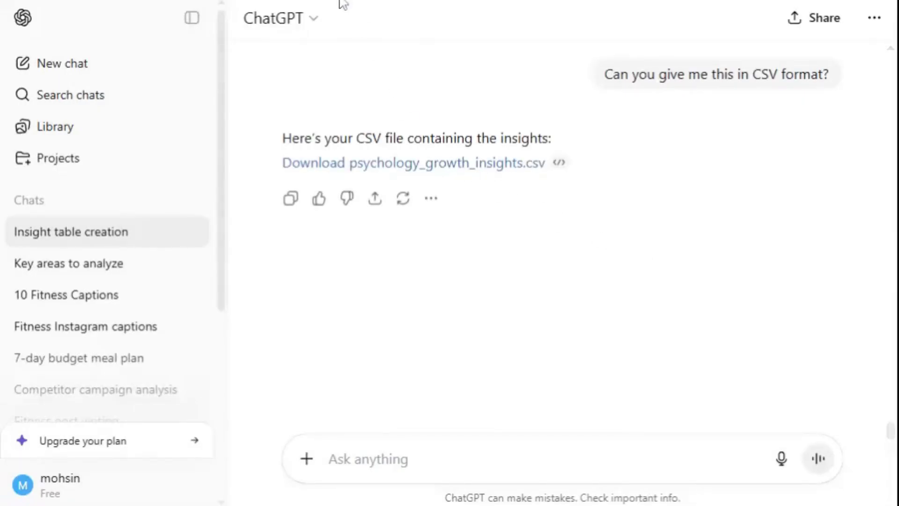
pyautogui.click(430, 166)
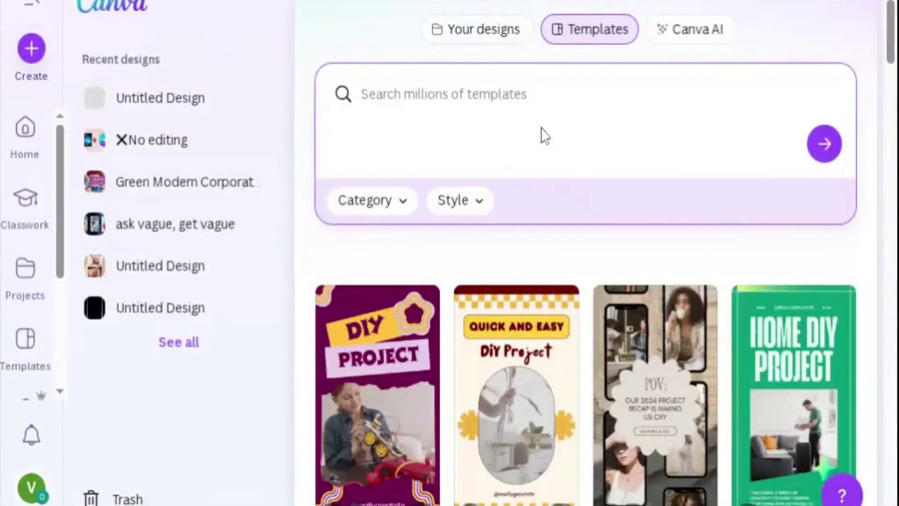
# In Canva, search the templates for "instagram reels"
pyautogui.click(544, 135)
pyautogui.write('in')
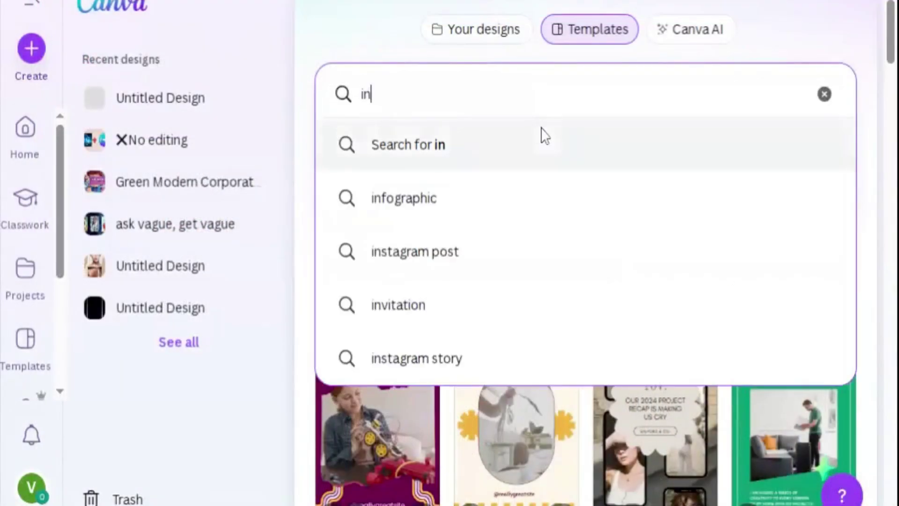
pyautogui.write('stagra')
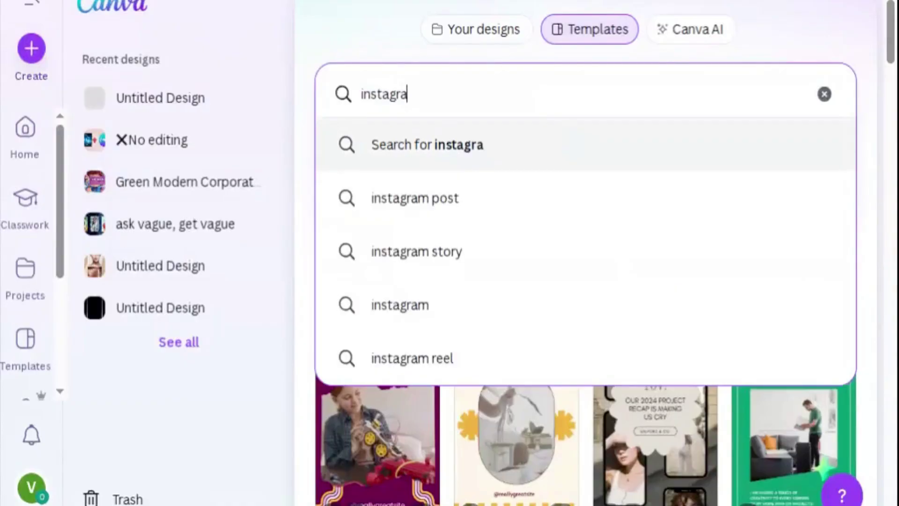
pyautogui.write('m reels')
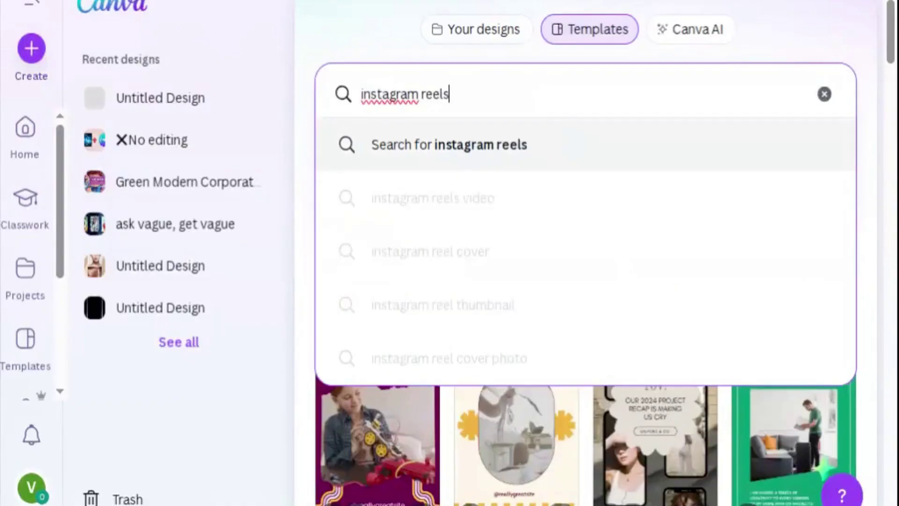
pyautogui.press('Return')
# Browse the reel templates and choose the "4 Reasons Why You Should Start Investing" video with the man in a white shirt
pyautogui.scroll(-4, 714, 440)
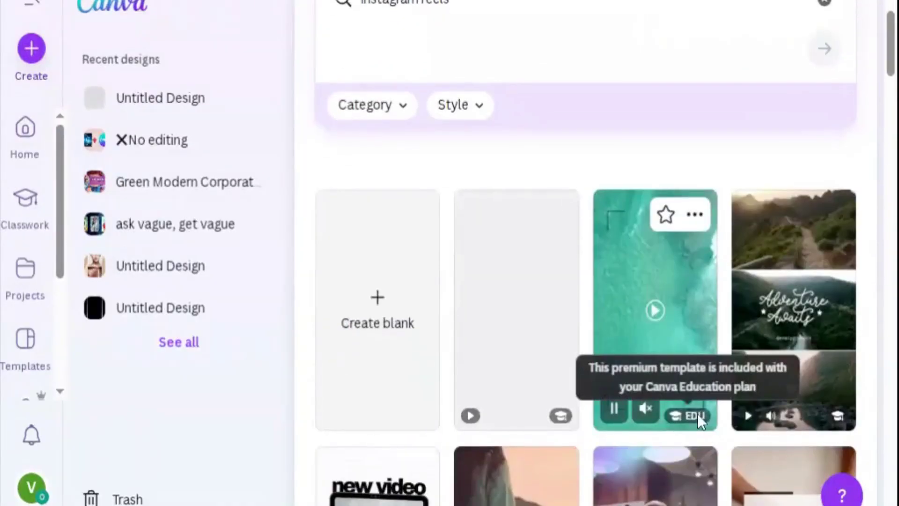
pyautogui.scroll(-4, 704, 317)
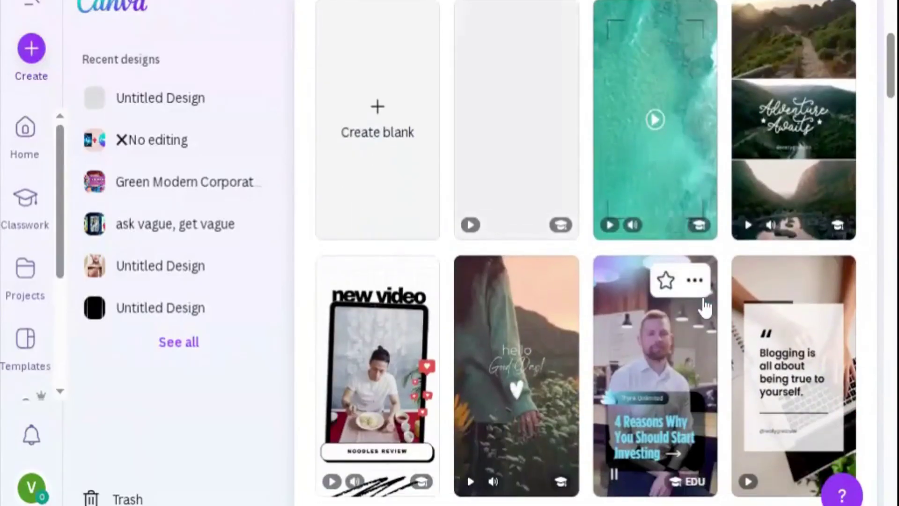
pyautogui.scroll(-2, 665, 375)
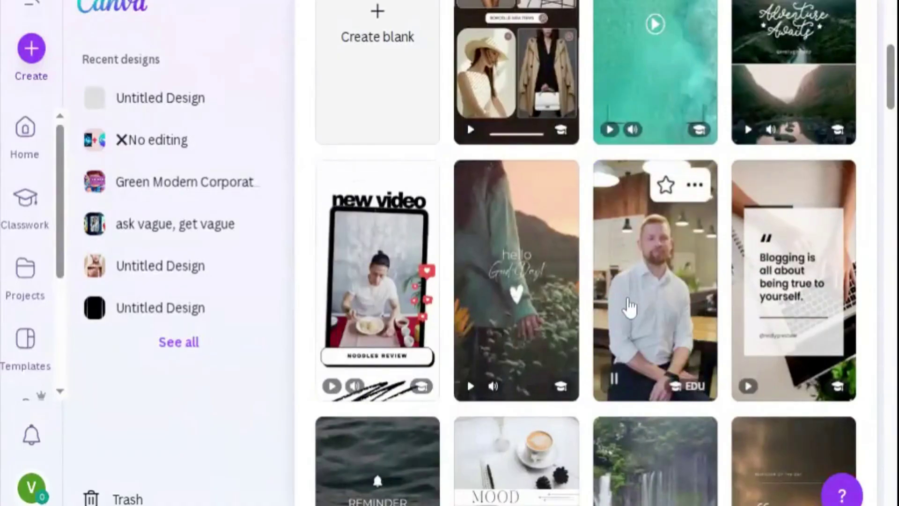
pyautogui.click(630, 304)
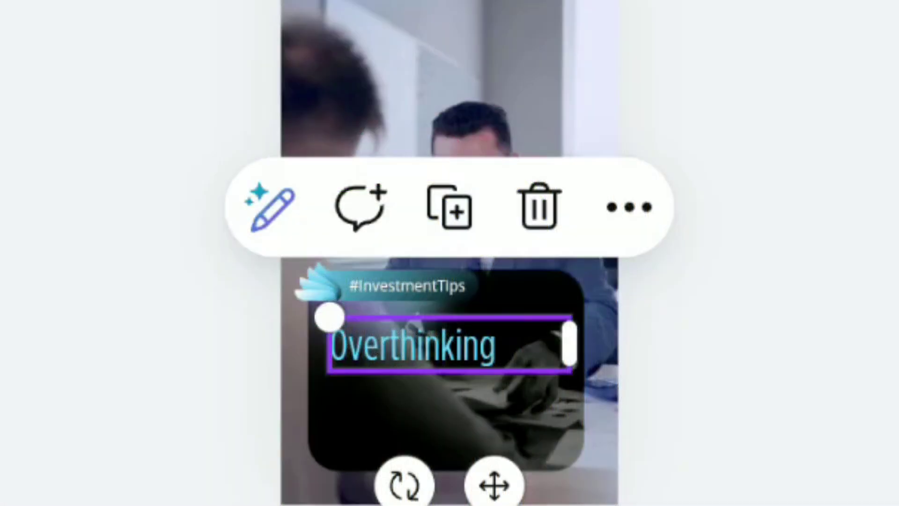
# Adjust the size of the "Overthinking" text box and reposition it slightly upward over the dark panel
pyautogui.moveTo(328, 316)
pyautogui.mouseDown()
pyautogui.moveTo(322, 305)
pyautogui.moveTo(255, 307)
pyautogui.moveTo(319, 315)
pyautogui.mouseUp()
pyautogui.moveTo(449, 351); pyautogui.dragTo(483, 323)
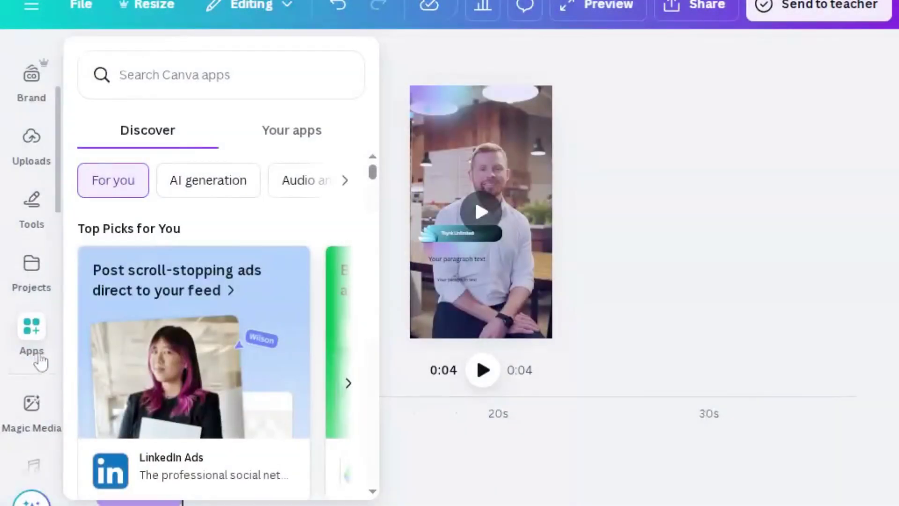
# Select the lower "Your paragraph text" box, open the Bulk create app and upload the insights CSV as its data
pyautogui.click(631, 261)
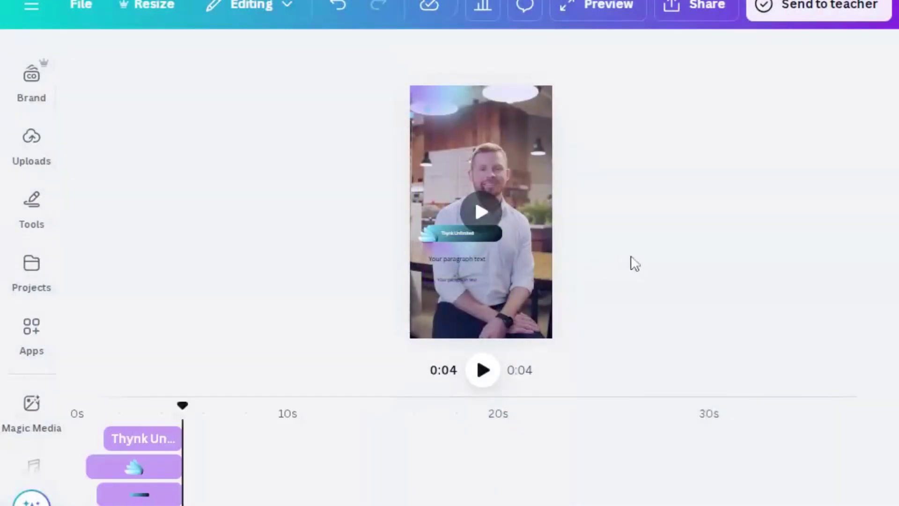
pyautogui.click(492, 237)
pyautogui.moveTo(476, 260); pyautogui.dragTo(466, 279)
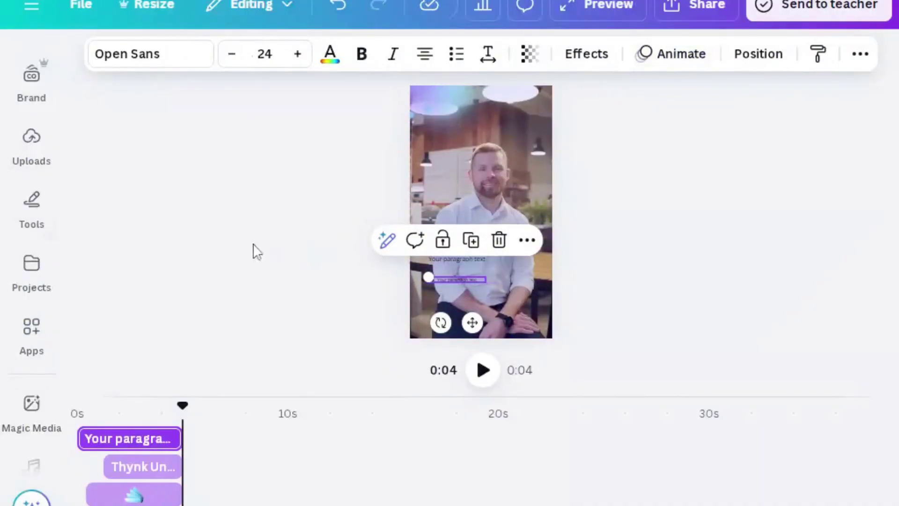
pyautogui.click(31, 328)
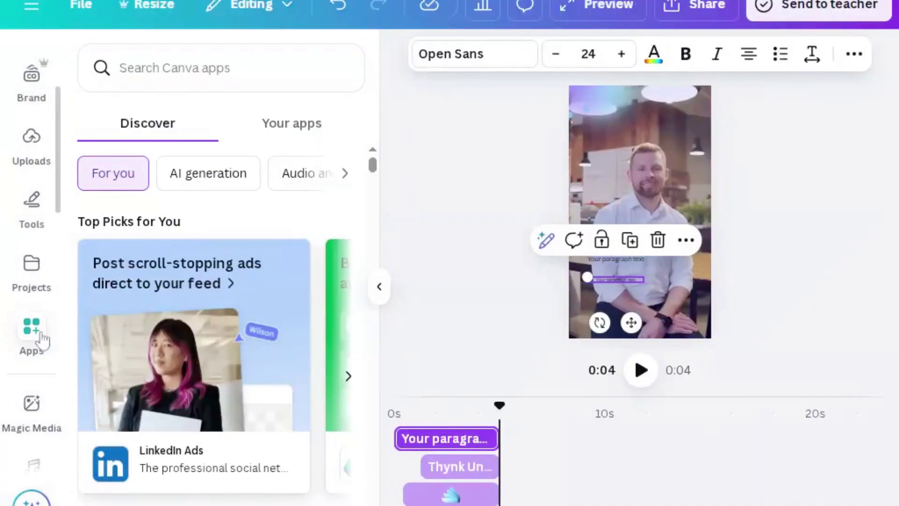
pyautogui.scroll(-5, 253, 321)
pyautogui.scroll(-8, 253, 321)
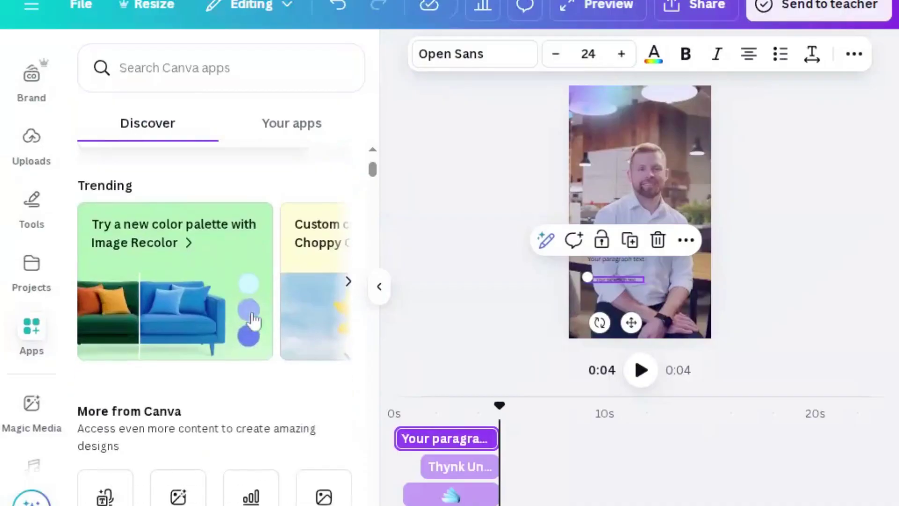
pyautogui.scroll(-2, 252, 329)
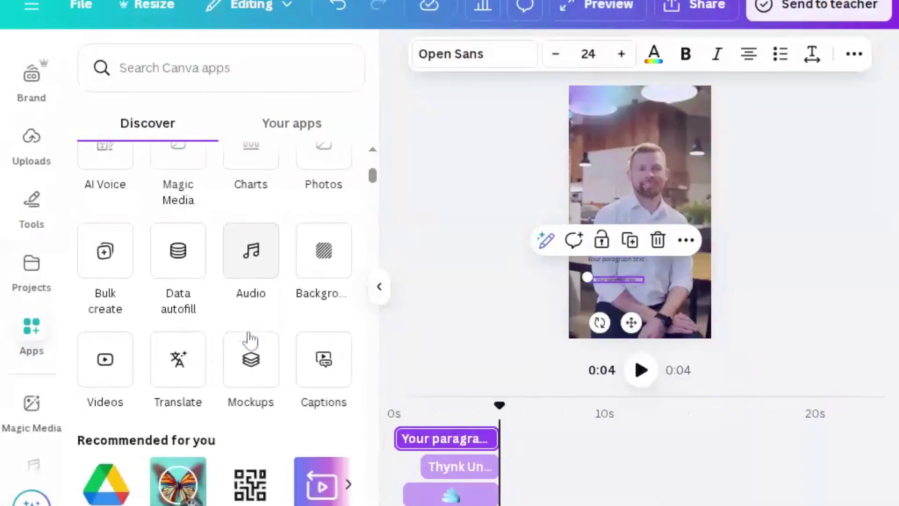
pyautogui.click(104, 262)
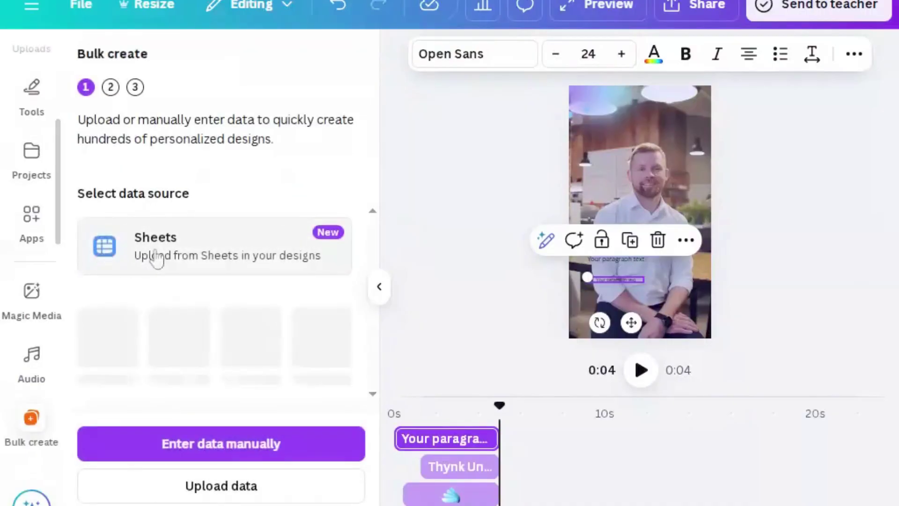
pyautogui.click(211, 486)
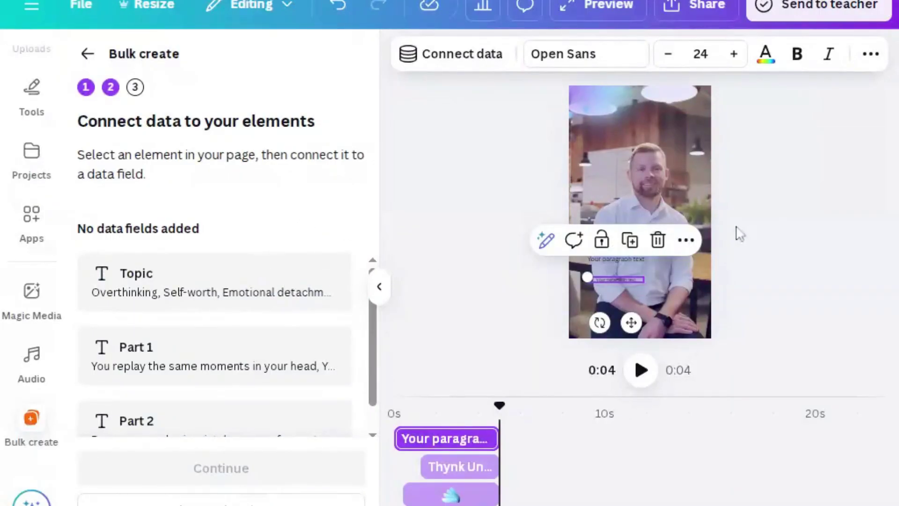
# Connect the "Thynk Unlimited" text on the reel to the Topic data field
pyautogui.click(766, 228)
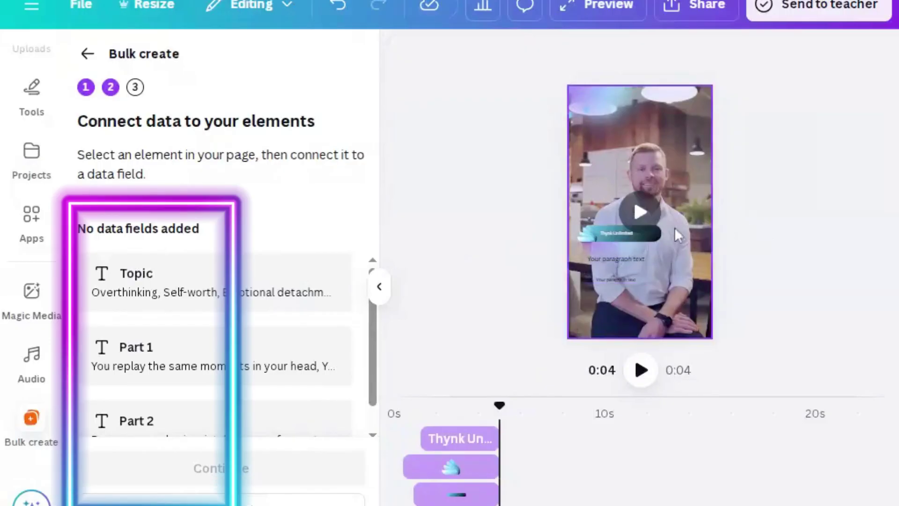
pyautogui.click(621, 232)
pyautogui.rightClick(625, 241)
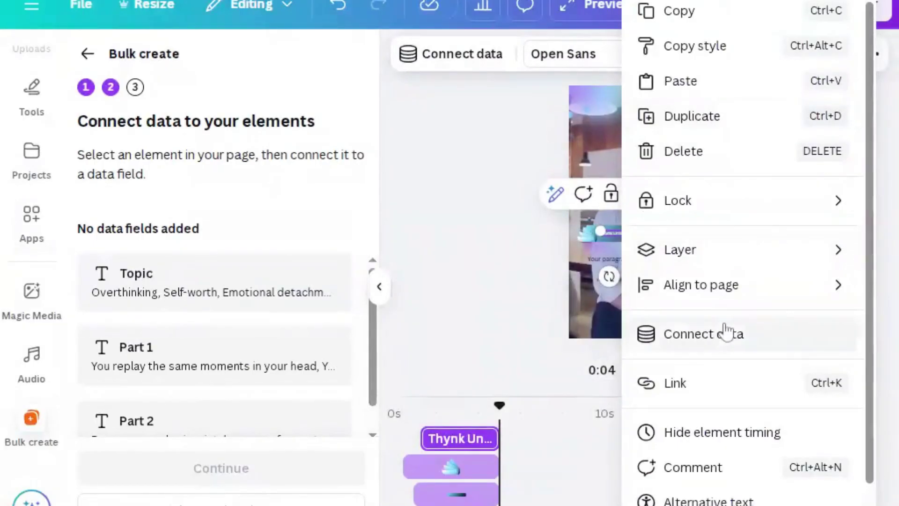
pyautogui.click(710, 342)
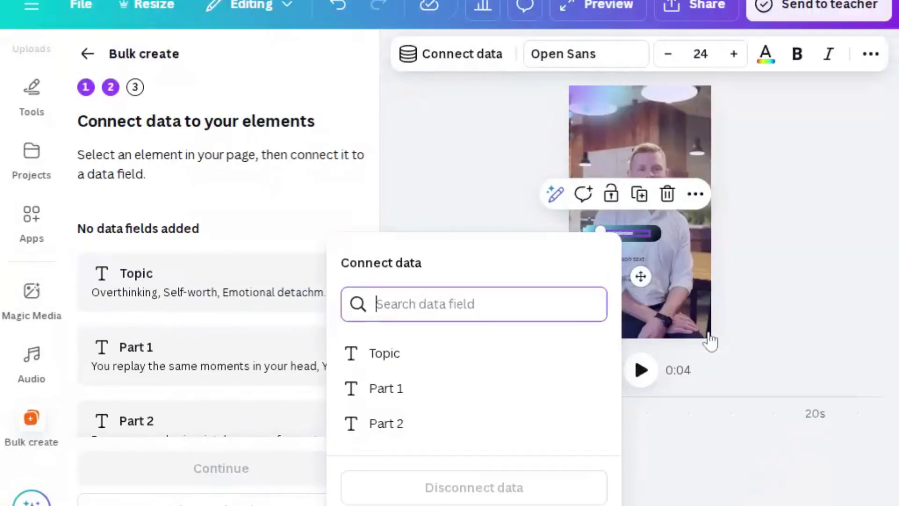
pyautogui.click(382, 355)
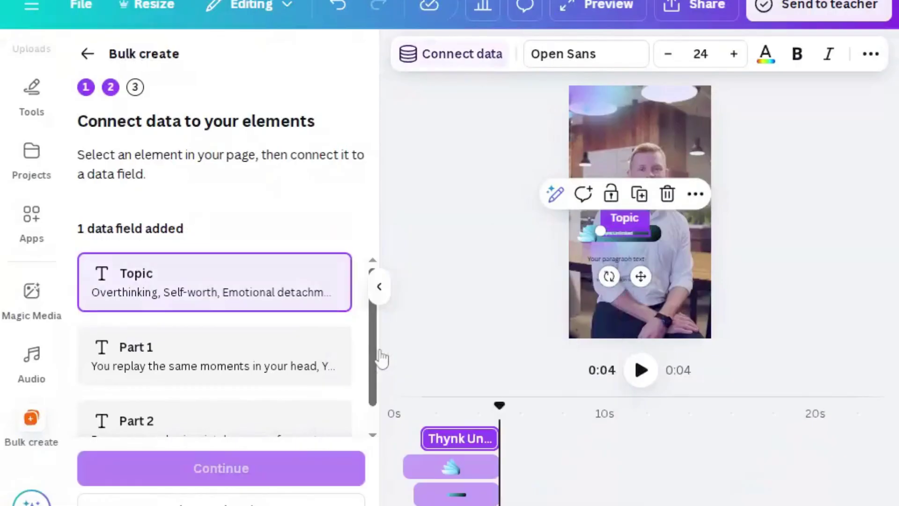
# Connect the upper "Your paragraph text" box on the reel to the Part 1 data field
pyautogui.click(605, 263)
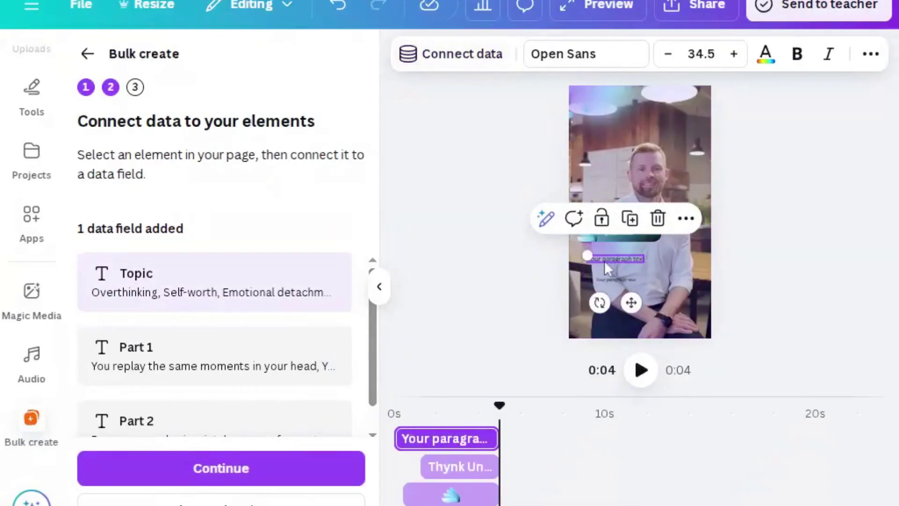
pyautogui.rightClick(606, 267)
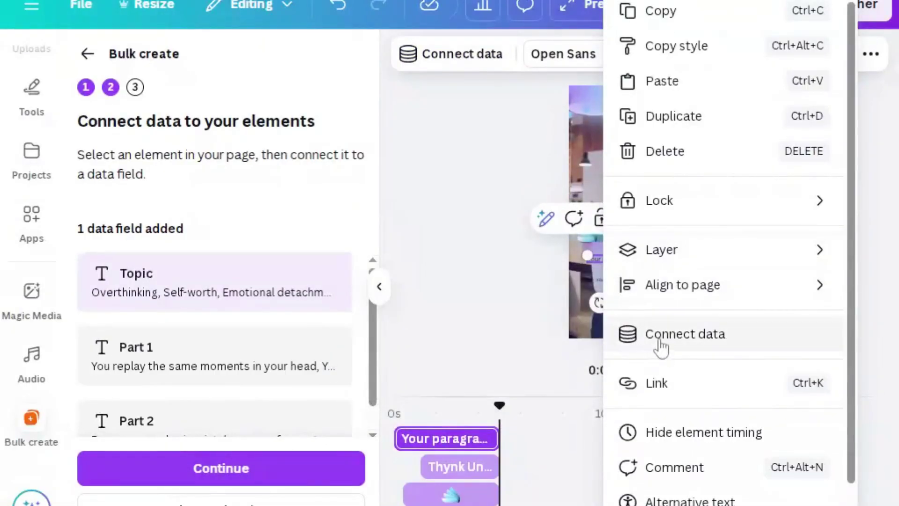
pyautogui.click(660, 346)
pyautogui.click(395, 404)
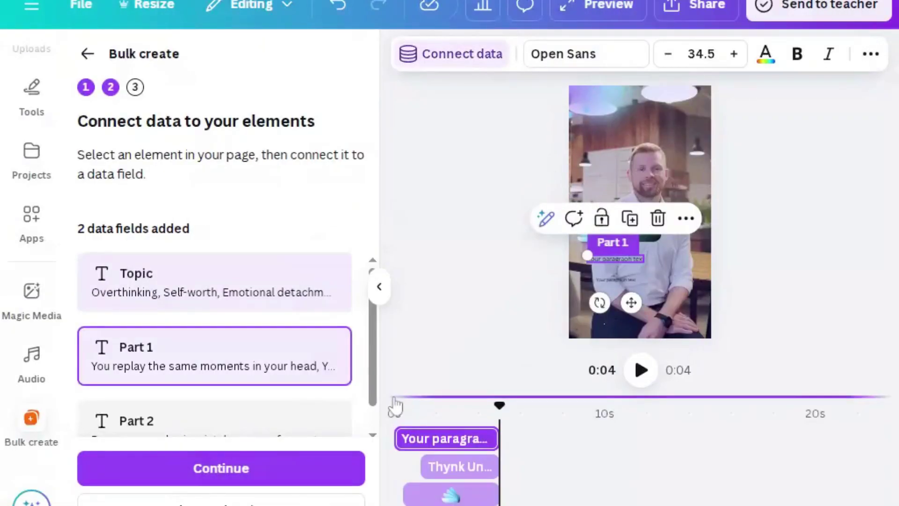
# Connect the lower "Your paragraph text" box on the reel to the Part 2 data field
pyautogui.click(619, 283)
pyautogui.rightClick(620, 290)
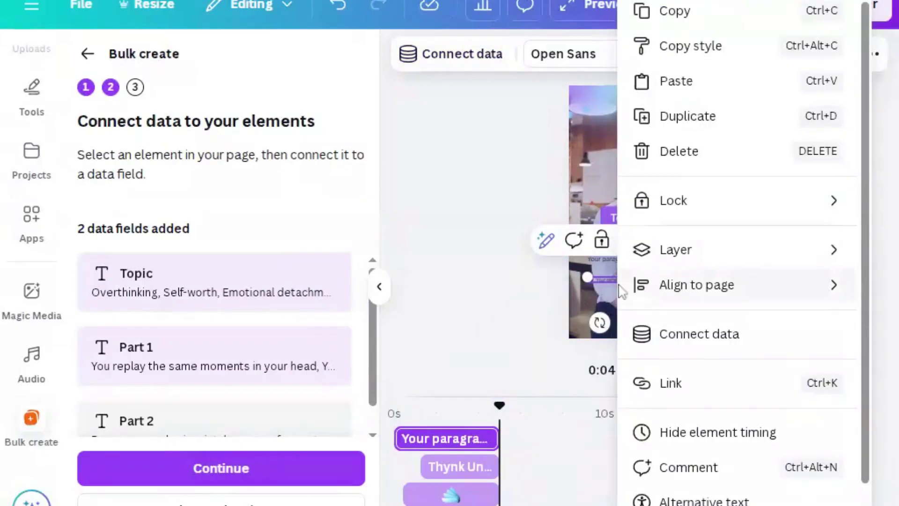
pyautogui.click(686, 346)
pyautogui.click(417, 424)
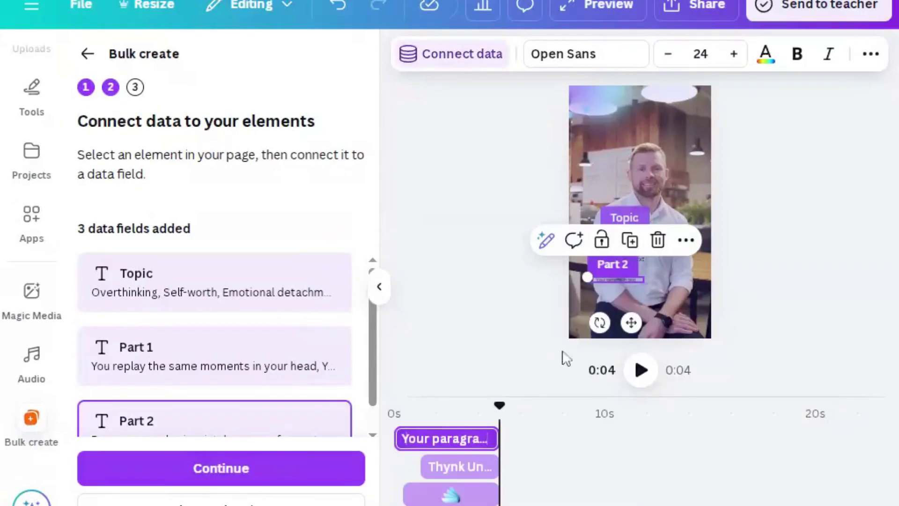
pyautogui.click(740, 263)
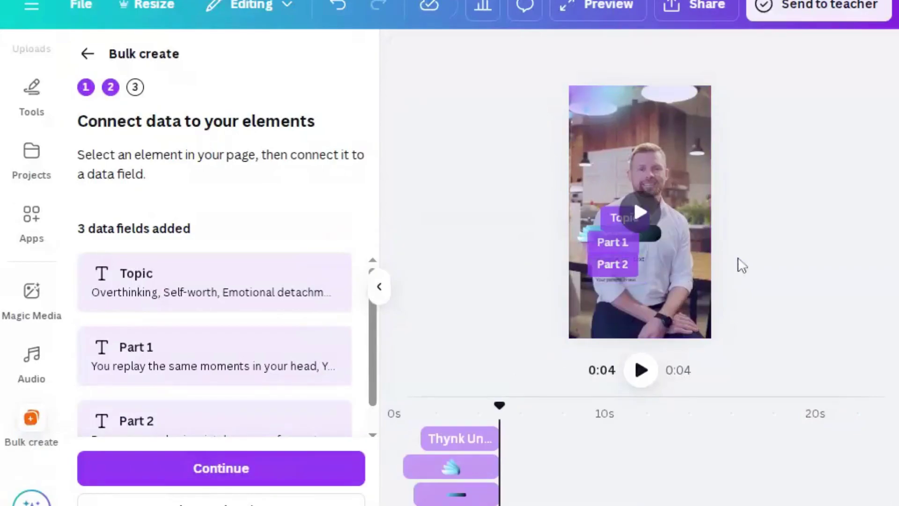
# Shift the Part 1 and Part 2 text boxes slightly right under the Topic text, lowering Part 2 to widen the gap
pyautogui.click(648, 256)
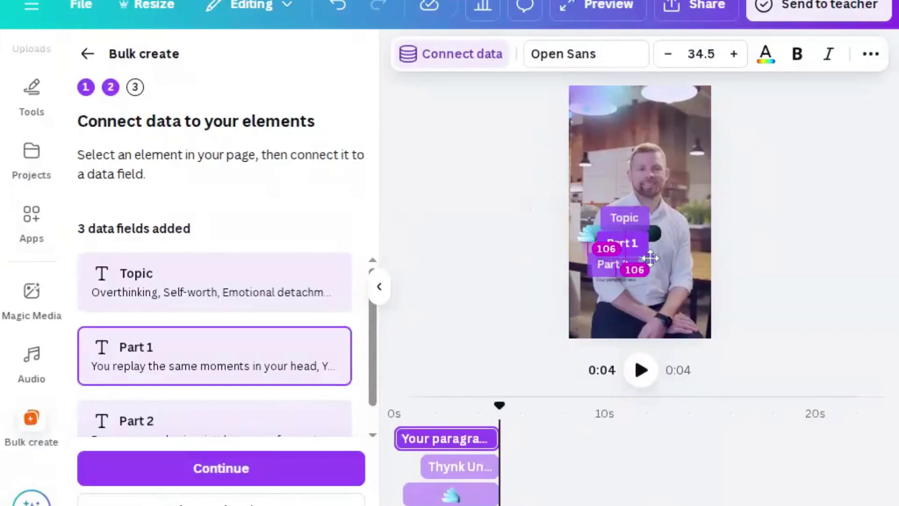
pyautogui.moveTo(626, 280); pyautogui.dragTo(632, 293)
pyautogui.click(699, 279)
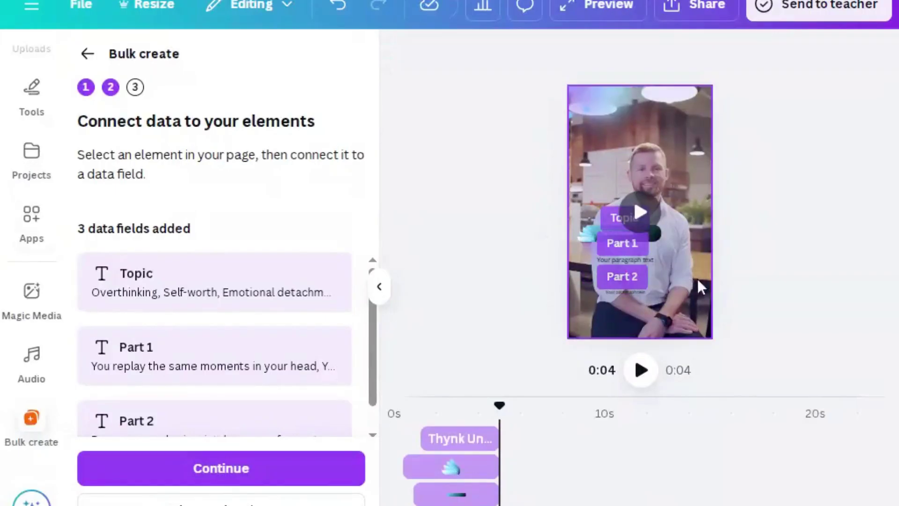
pyautogui.click(656, 262)
pyautogui.click(625, 259)
# Continue to the data rows, review them with all selected, and generate the 20 designs
pyautogui.click(221, 468)
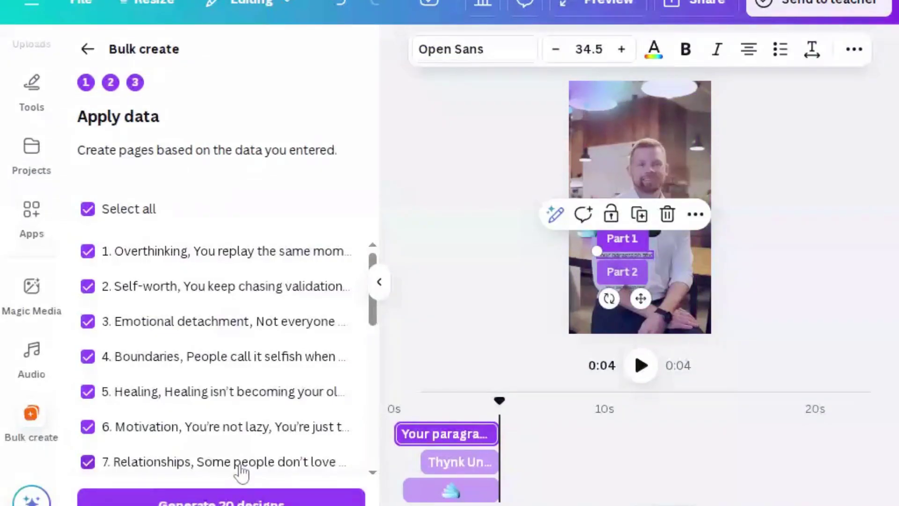
pyautogui.scroll(-2, 242, 471)
pyautogui.scroll(2, 241, 471)
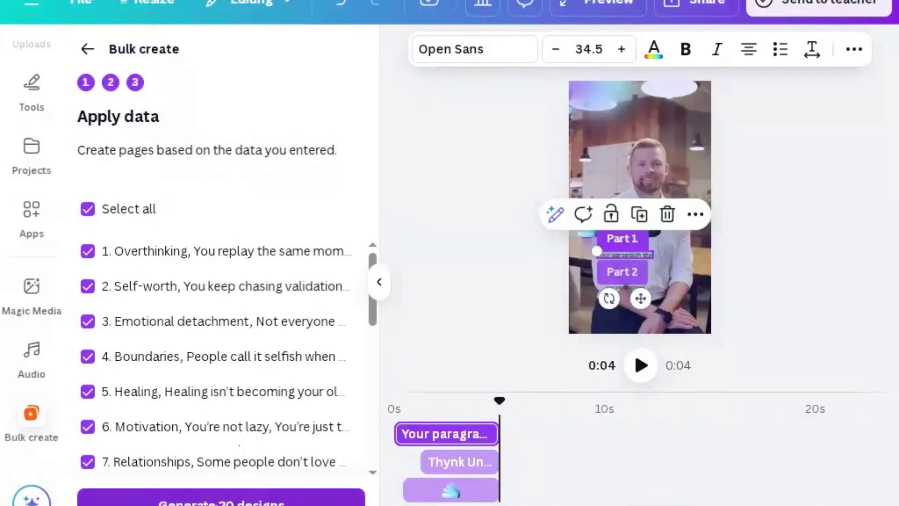
pyautogui.click(217, 503)
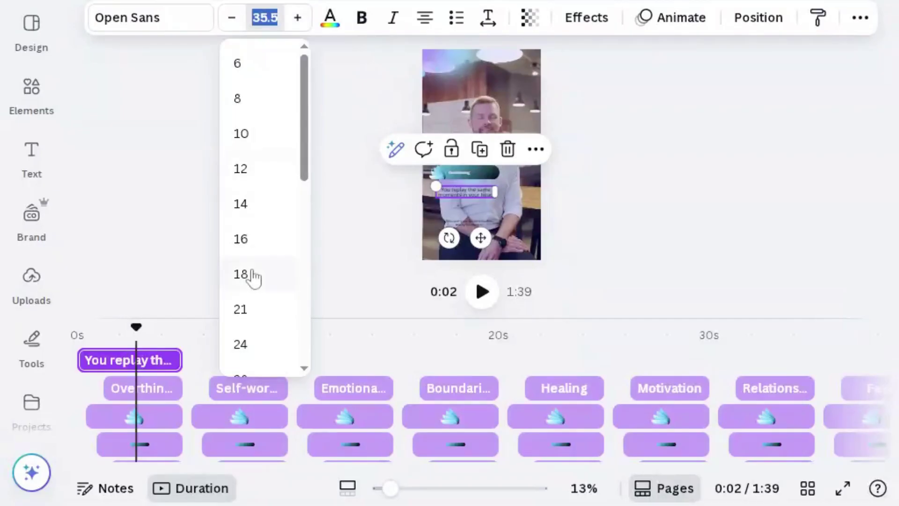
# On the Overthinking reel, set the "You replay the same moments in your head" text to size 48 and the text below it to 36
pyautogui.scroll(-5, 253, 277)
pyautogui.click(241, 259)
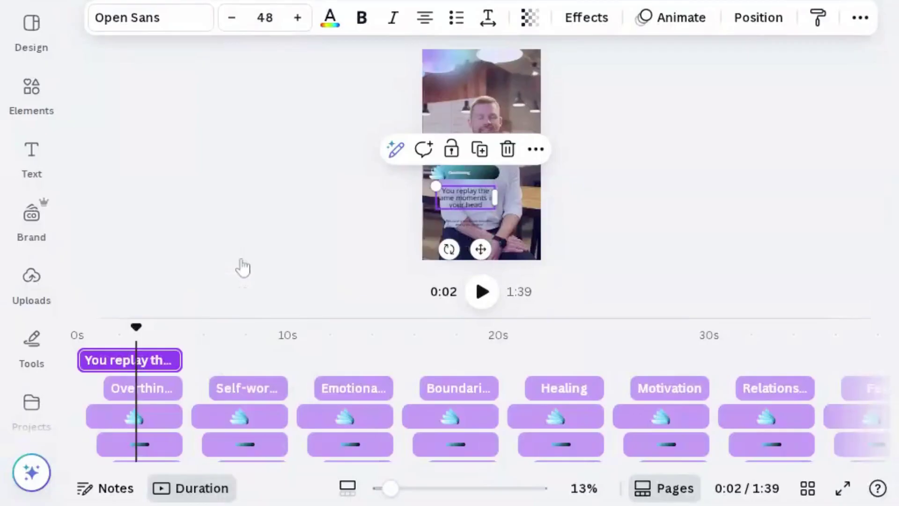
pyautogui.press('Tab')
pyautogui.click(265, 17)
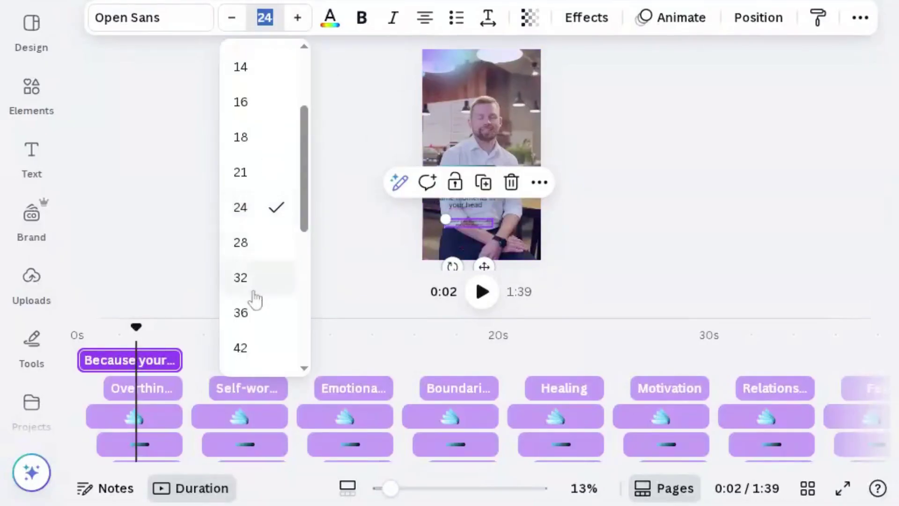
pyautogui.scroll(-5, 257, 295)
pyautogui.click(241, 137)
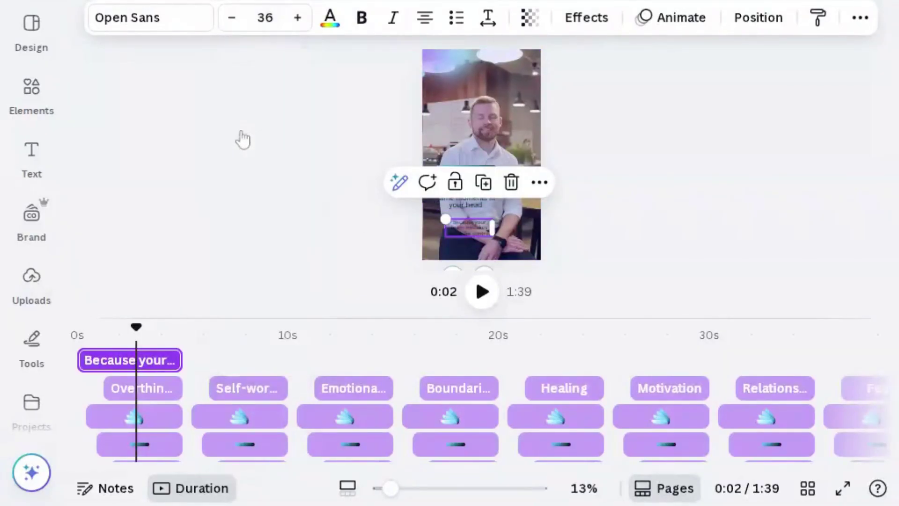
pyautogui.click(583, 225)
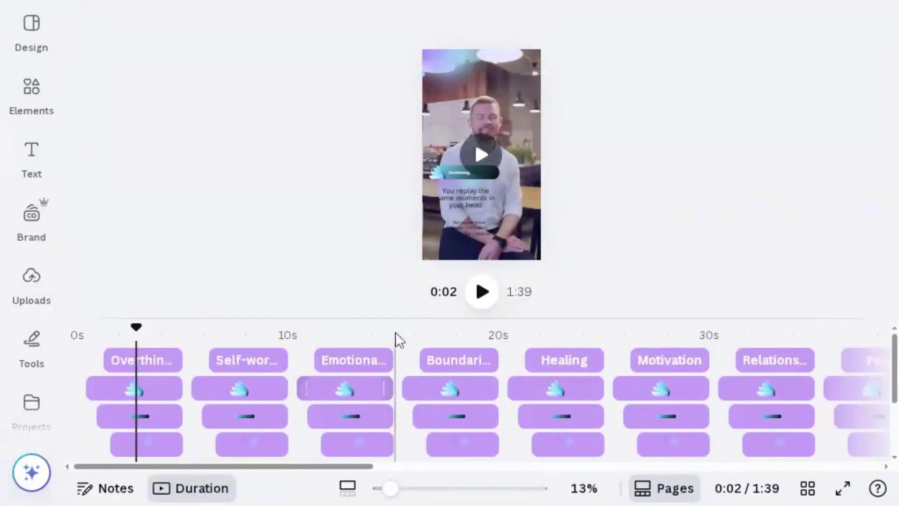
# Play the generated reels, open the enlarged video preview and skip ahead through it to check the clips
pyautogui.click(486, 300)
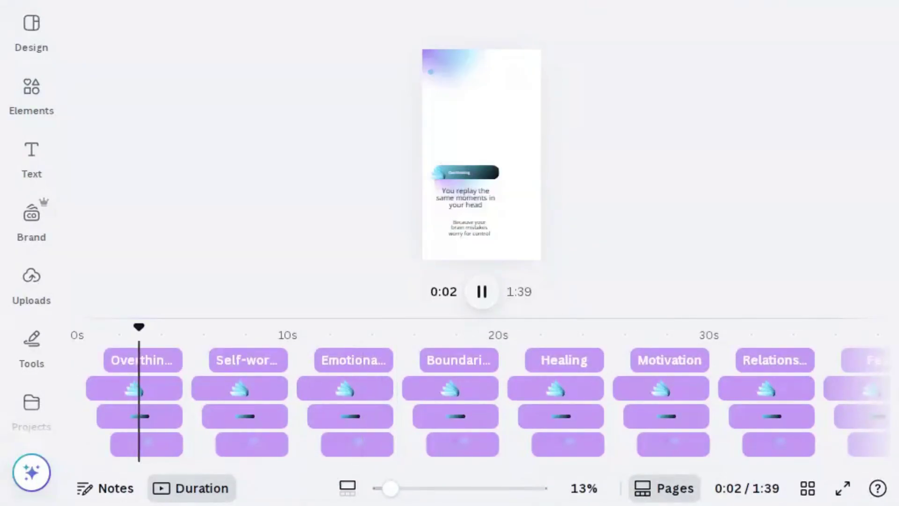
pyautogui.moveTo(512, 321); pyautogui.dragTo(509, 443)
pyautogui.click(482, 334)
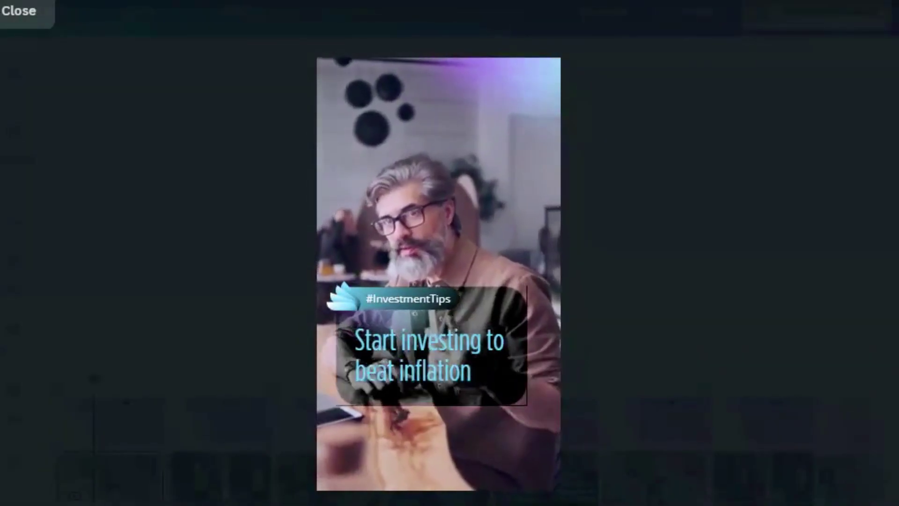
pyautogui.moveTo(371, 454)
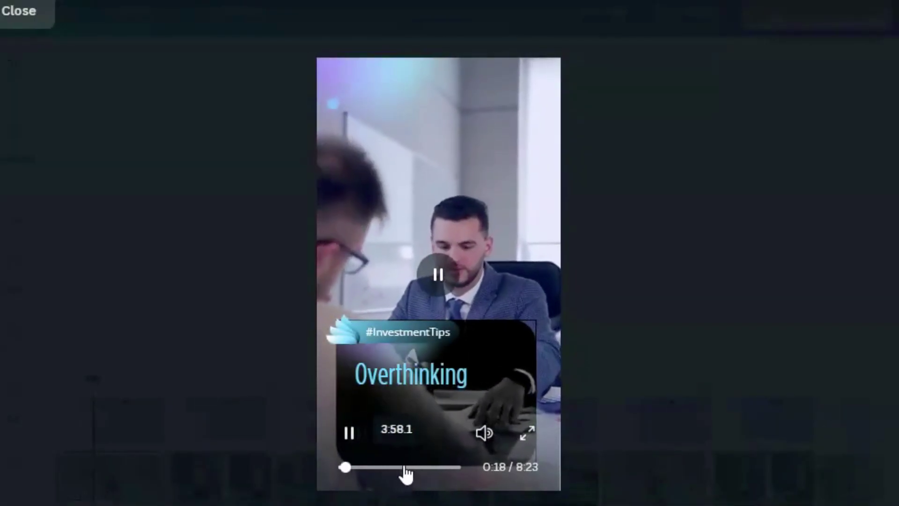
pyautogui.click(470, 474)
pyautogui.click(350, 433)
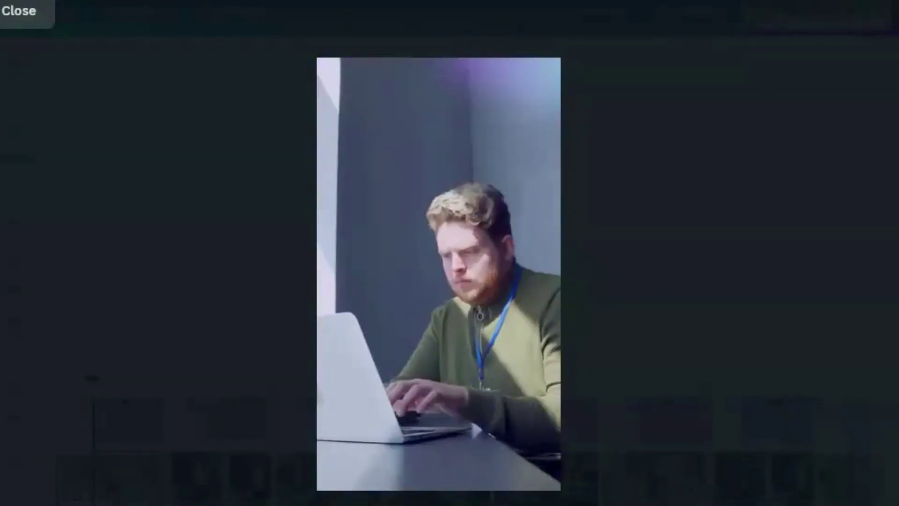